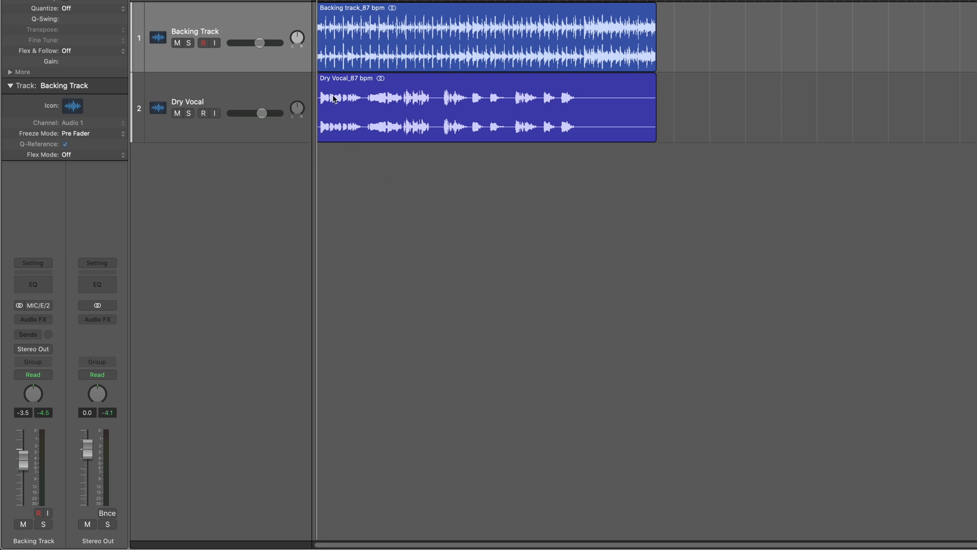
Set the Dry Vocal track's level to -0.8 dB during playback with the backing track, and solo the vocal.
key(space)
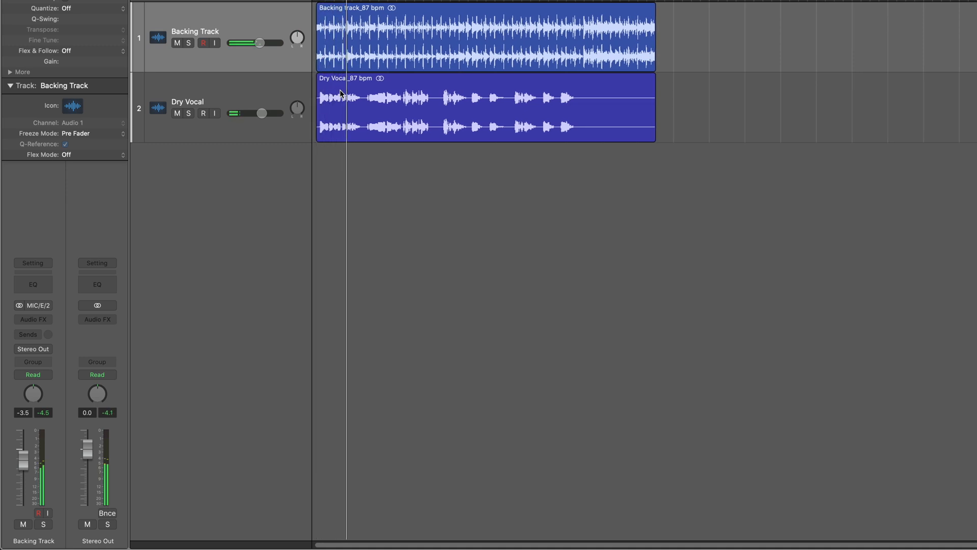
click(247, 92)
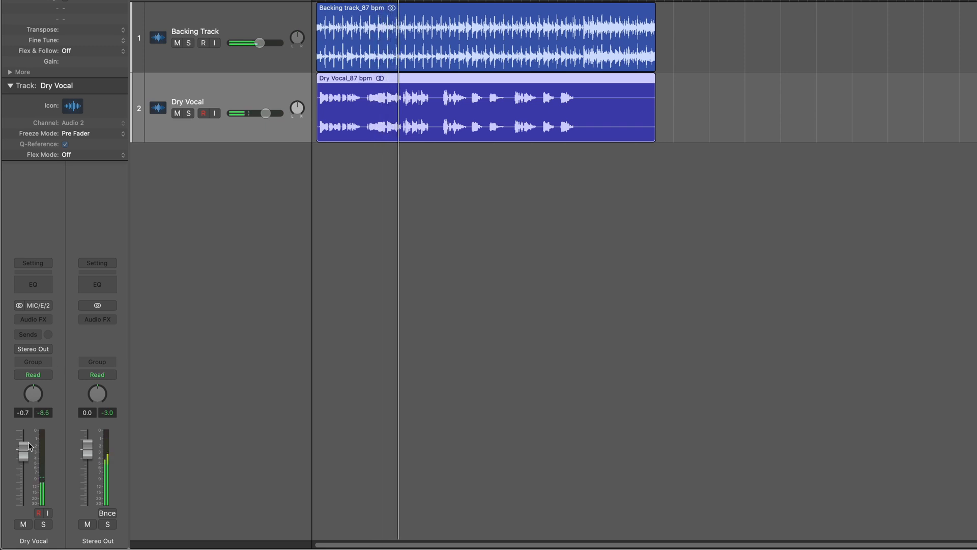
drag(29, 446, 29, 447)
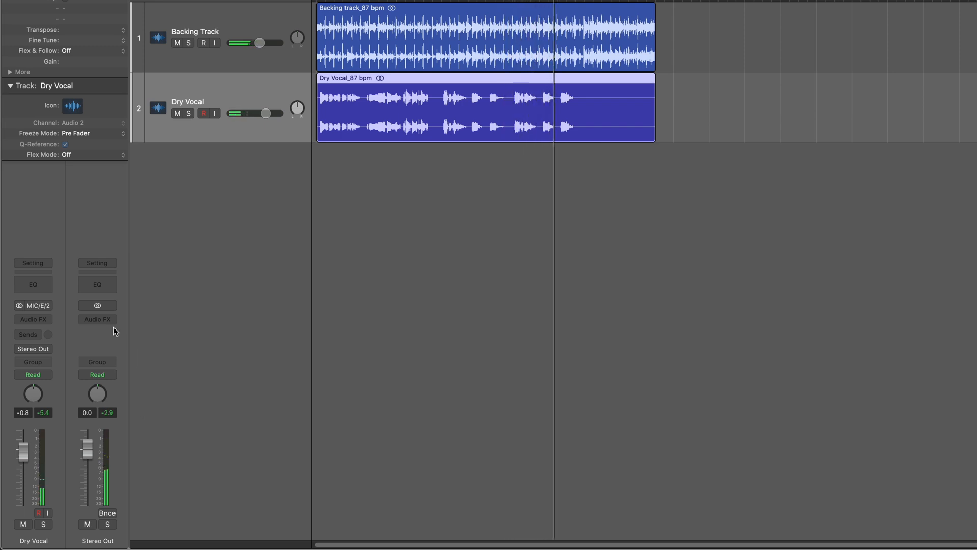
click(189, 113)
key(space)
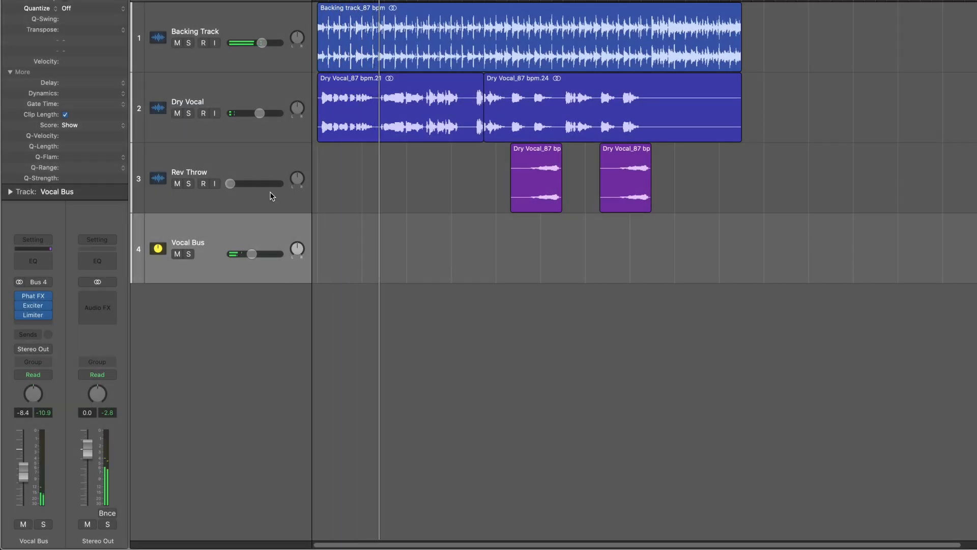
Review the channel strips of the Dry Vocal, Rev Throw and Vocal Bus tracks while the mix plays.
click(249, 92)
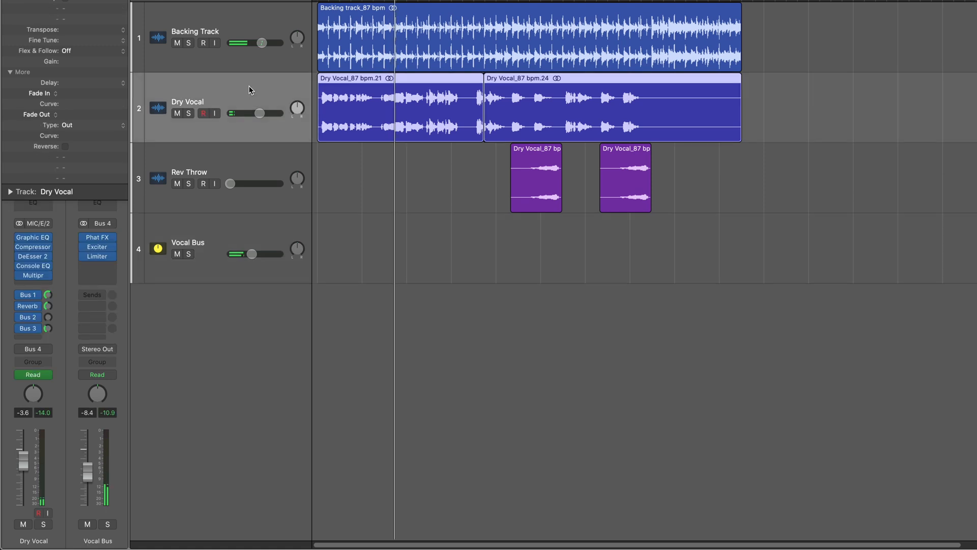
click(244, 158)
click(229, 229)
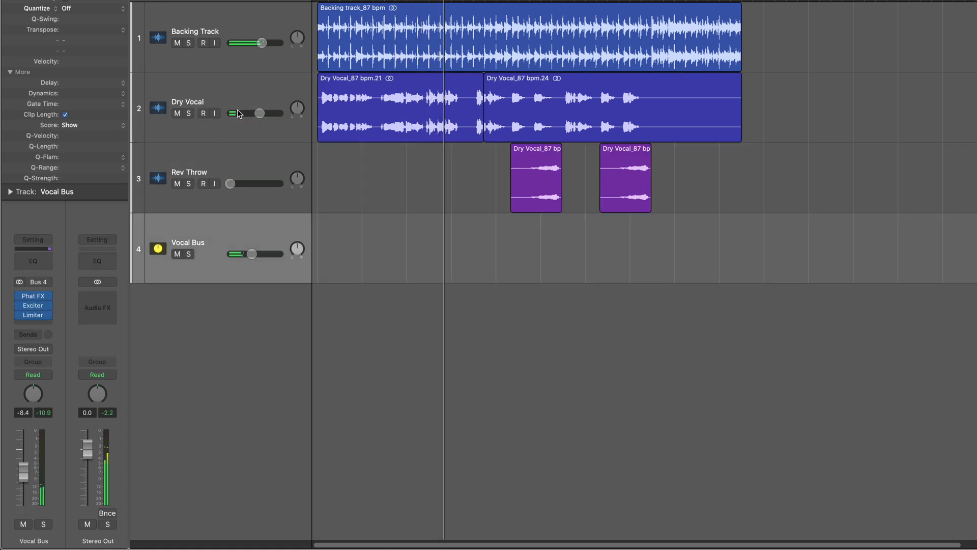
Bypass all plug-ins and sends on the Dry Vocal track and route its output to Stereo Output.
click(244, 85)
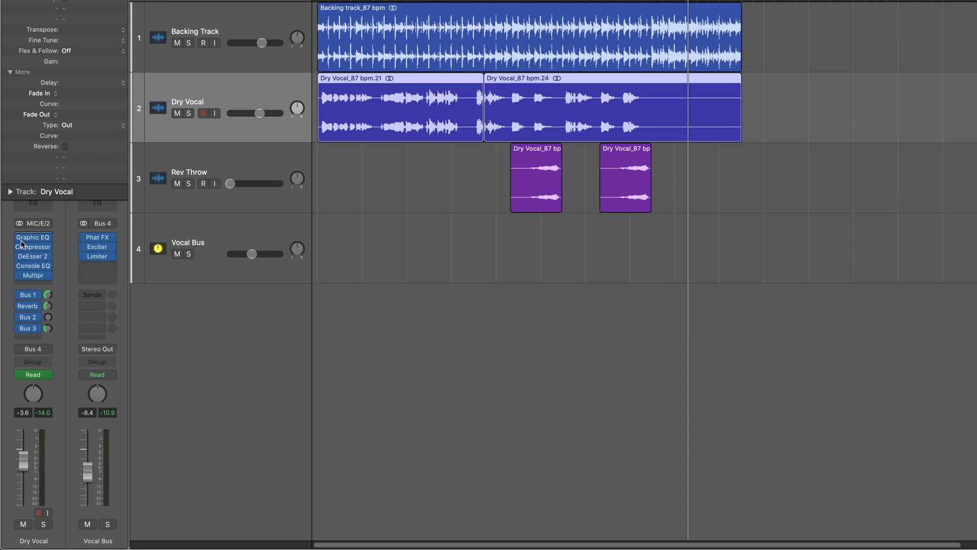
drag(17, 242, 21, 320)
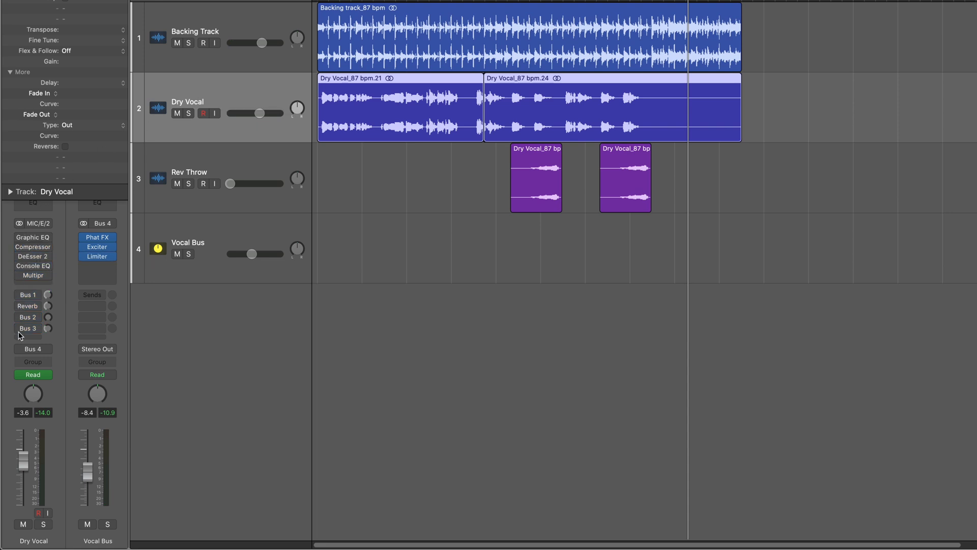
click(46, 350)
mouse_move(51, 386)
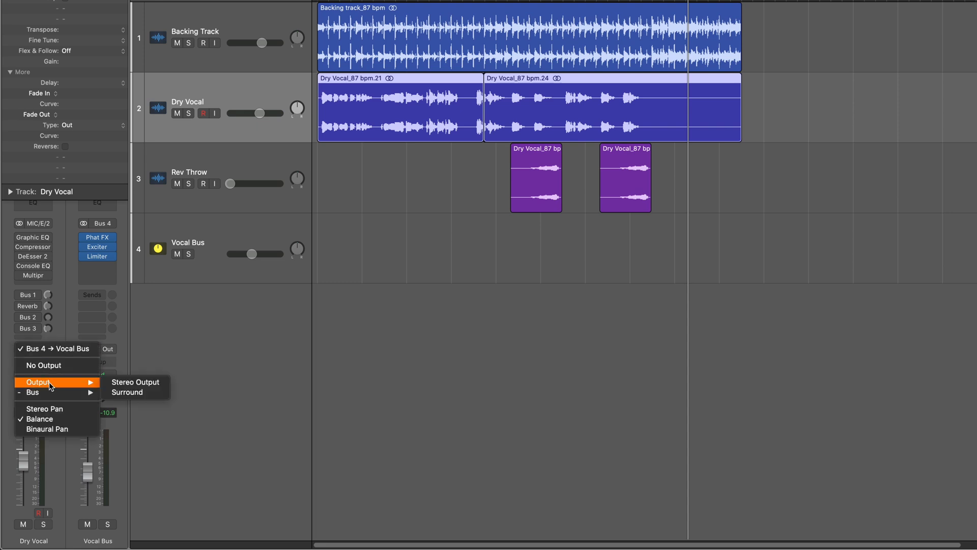
click(136, 382)
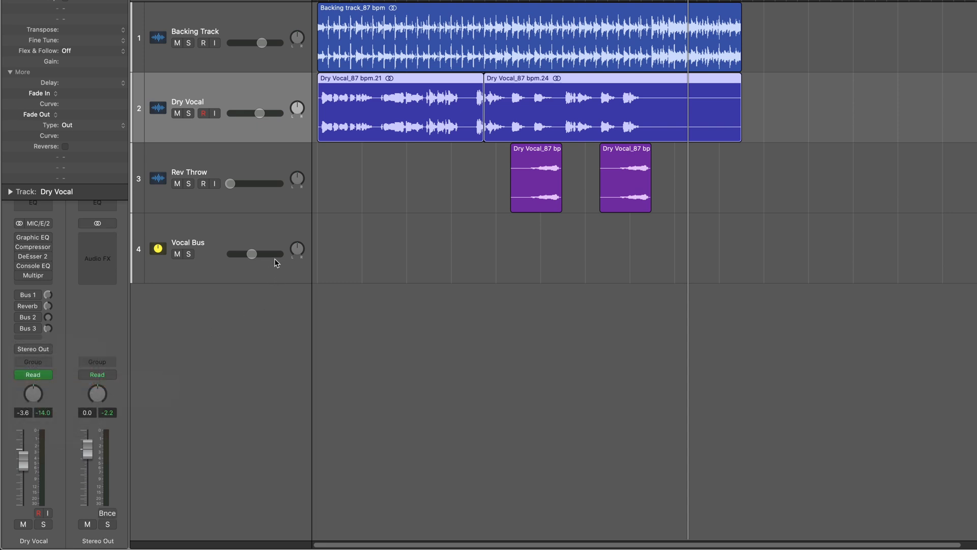
Solo the Dry Vocal track, enable its Vintage Graphic EQ, and play the vocal through it.
key(space)
key(s)
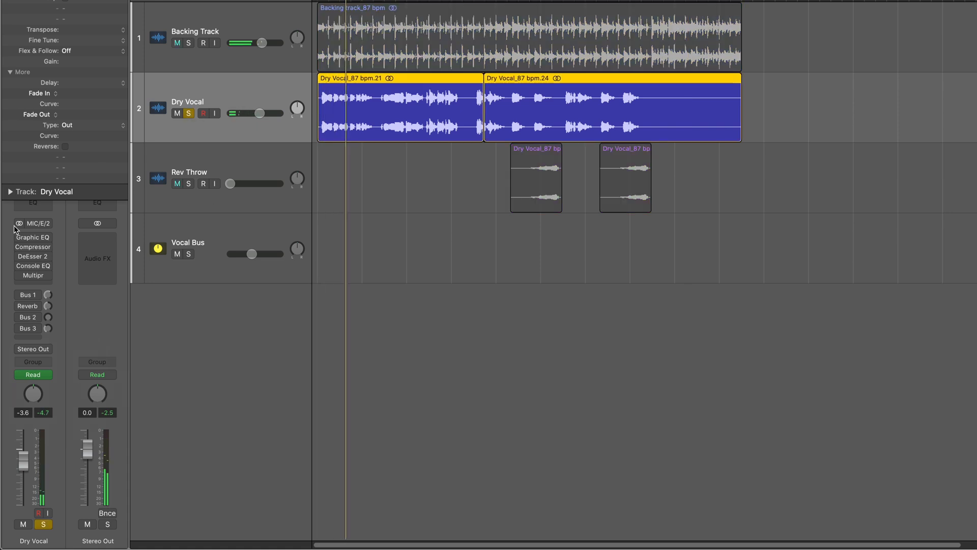
click(23, 237)
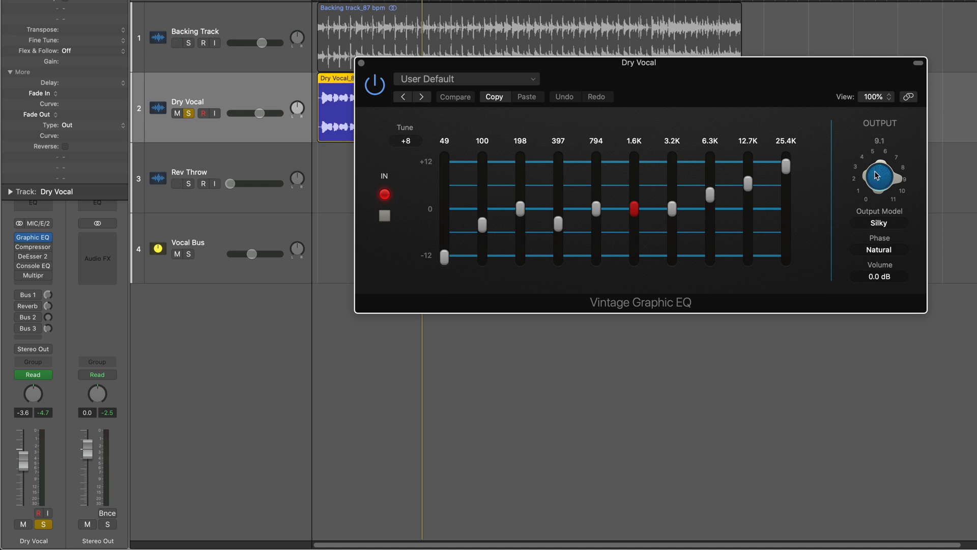
key(space)
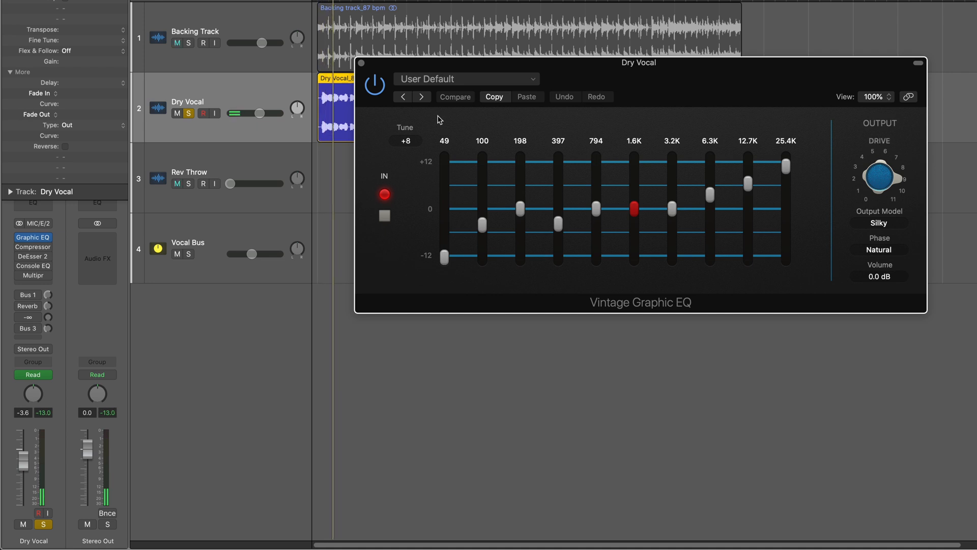
Compare the vocal with the Vintage Graphic EQ bypassed and engaged, leave it engaged, and close the plug-in.
click(374, 87)
click(374, 87)
click(385, 217)
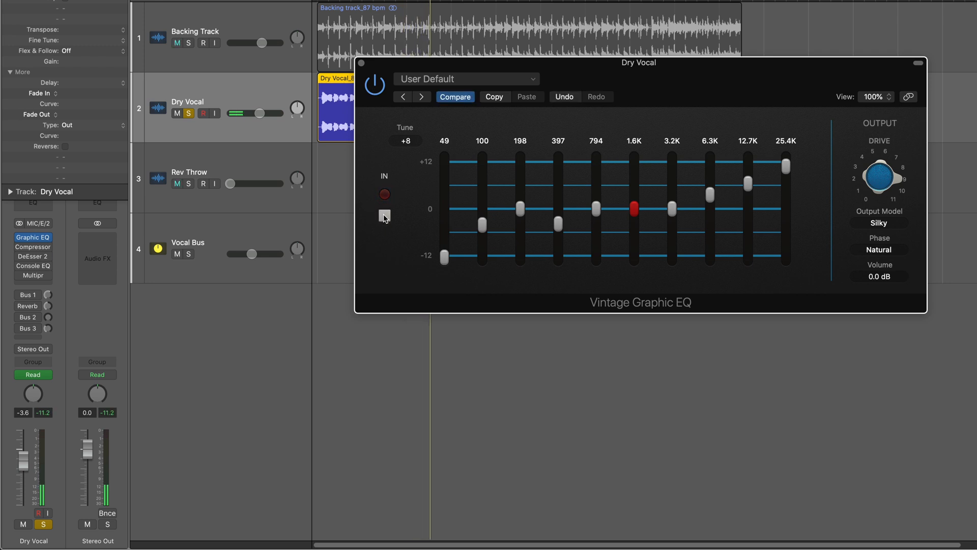
click(385, 217)
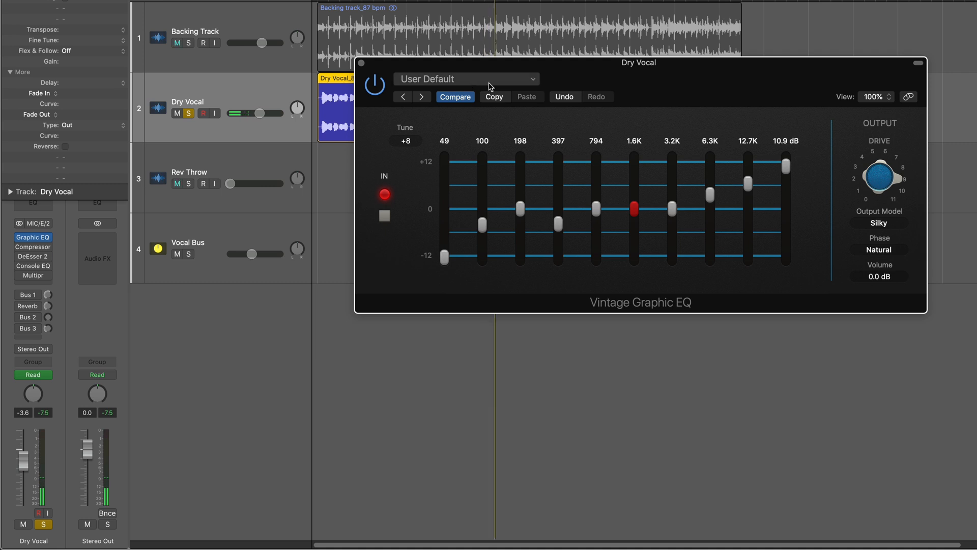
click(362, 64)
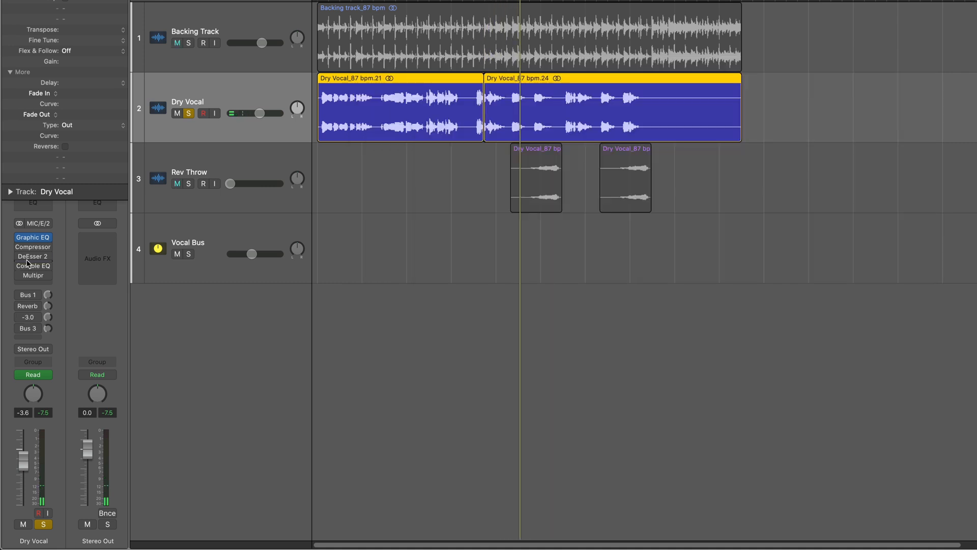
Enable the Dry Vocal's Compressor and audition the Studio FET, Classic VCA, Vintage VCA, Vintage FET and Vintage Opto models.
click(35, 247)
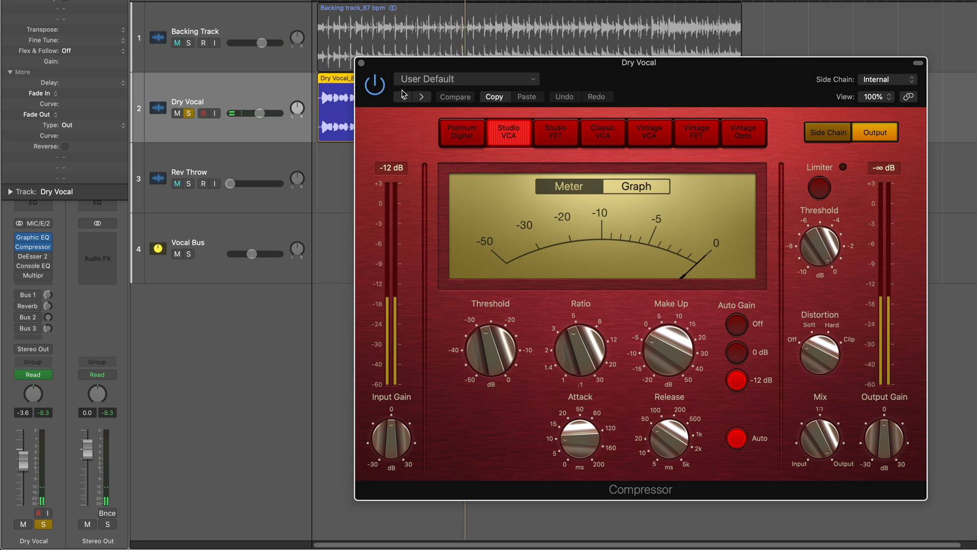
click(557, 136)
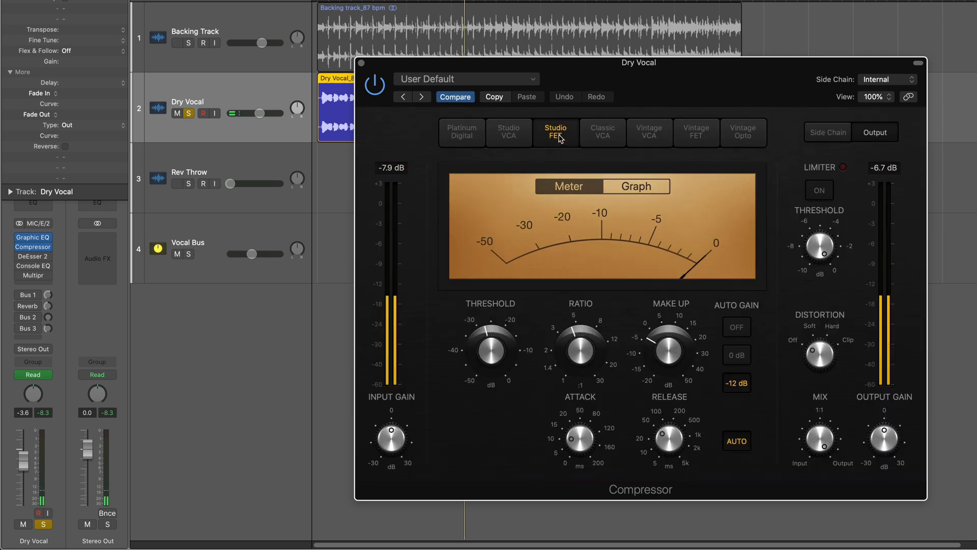
click(602, 137)
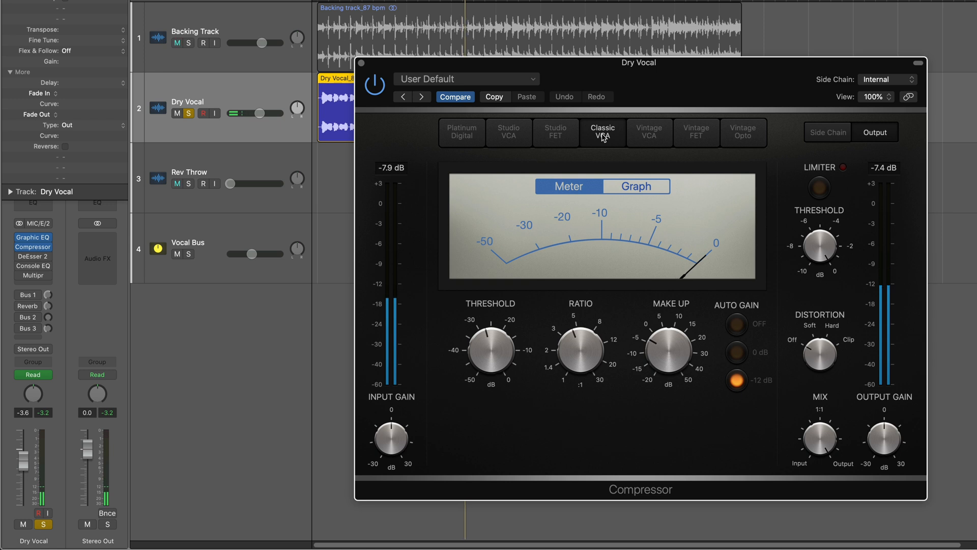
click(650, 136)
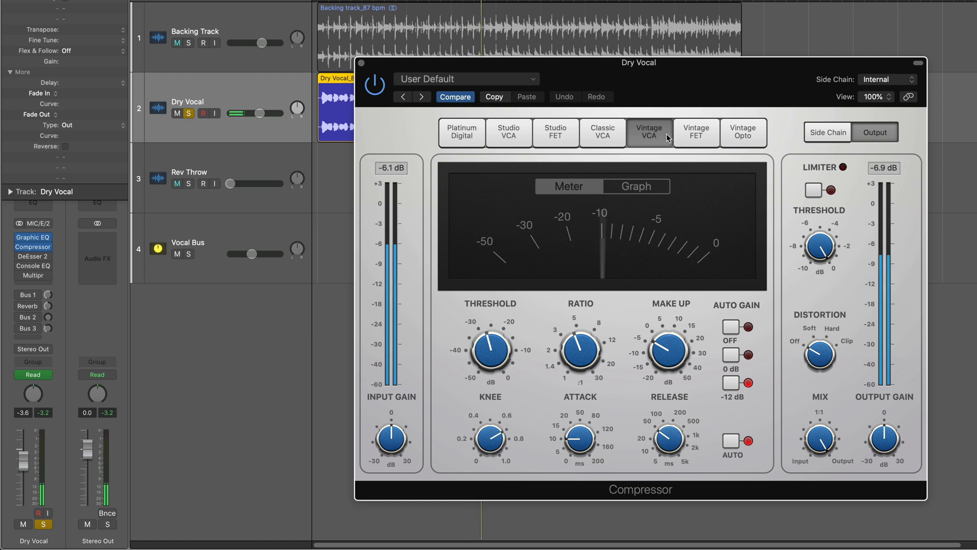
click(697, 136)
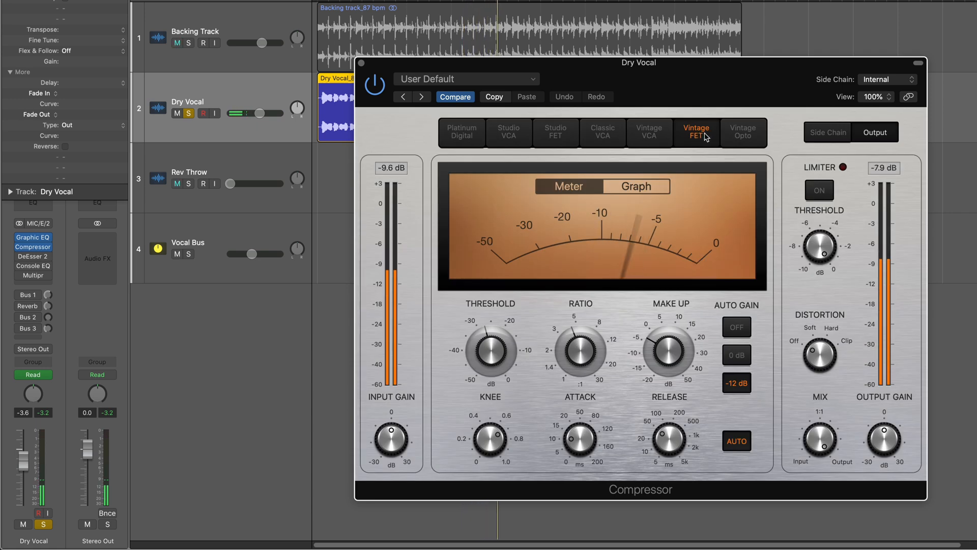
click(744, 136)
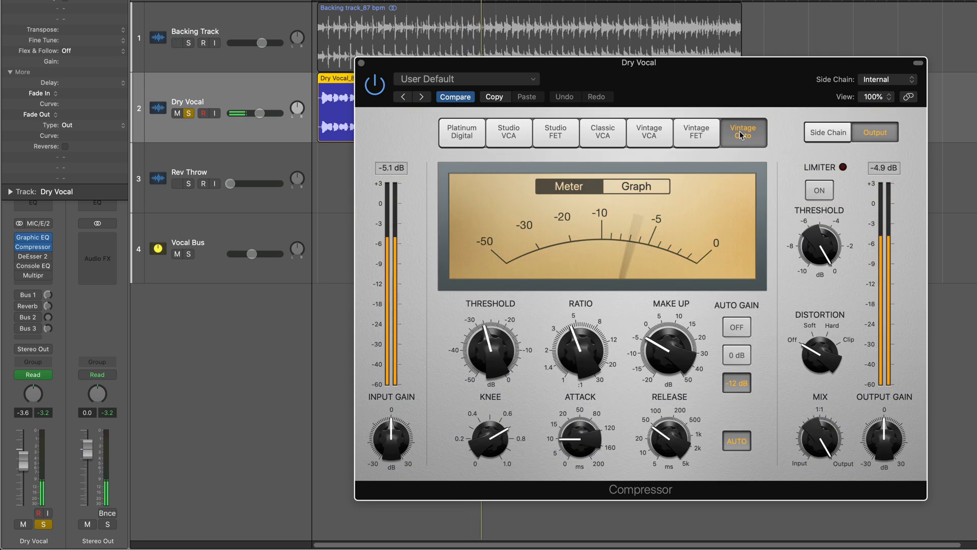
Compare the Compressor's Studio VCA and Vintage FET models, keep Studio VCA, and close the plug-in.
click(511, 135)
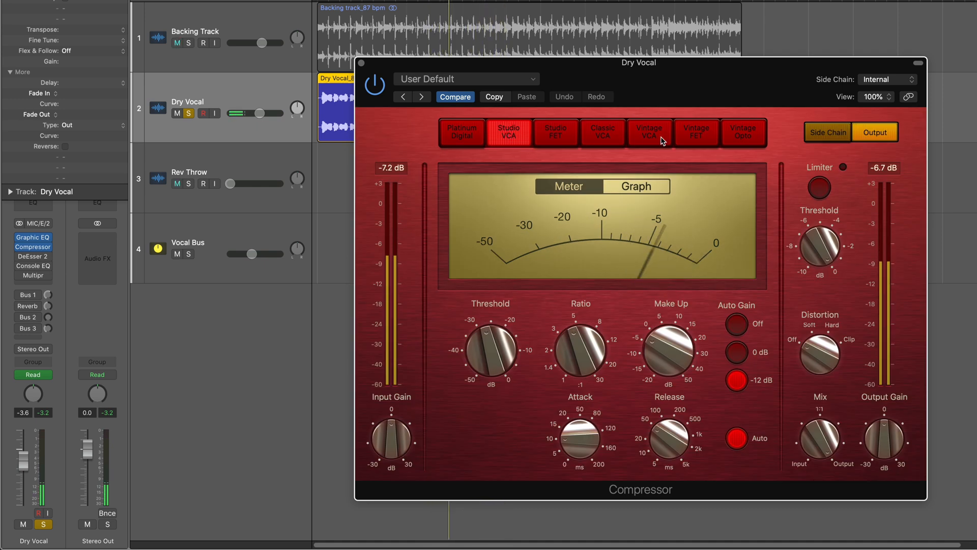
click(698, 135)
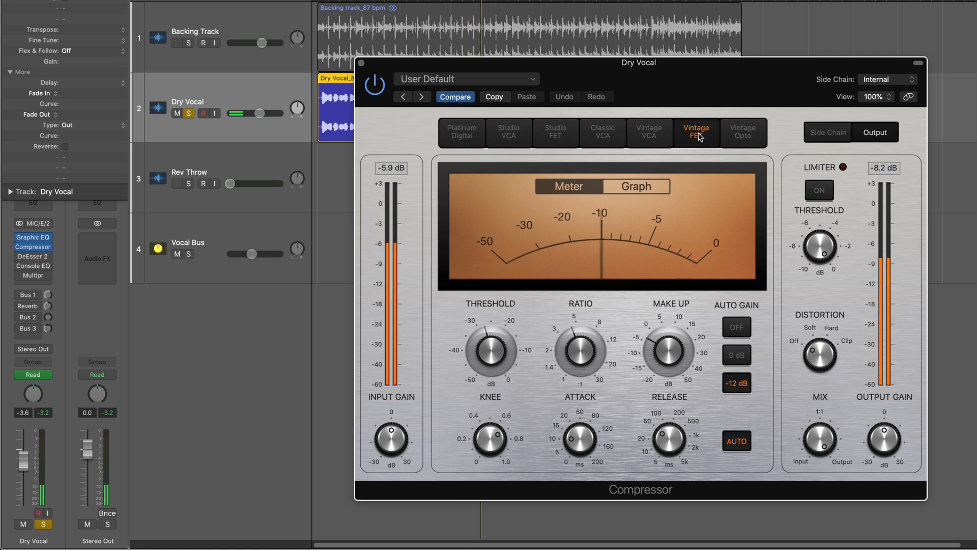
click(510, 132)
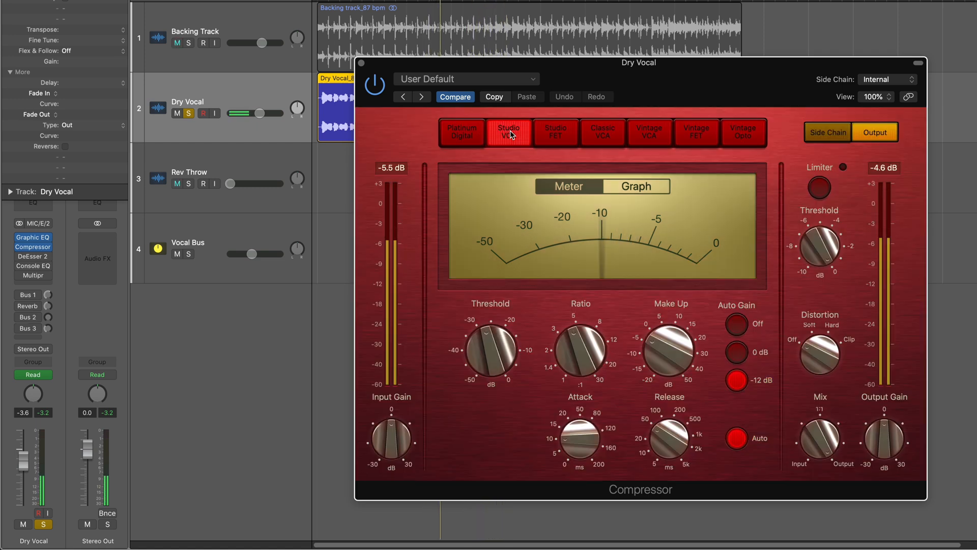
click(361, 63)
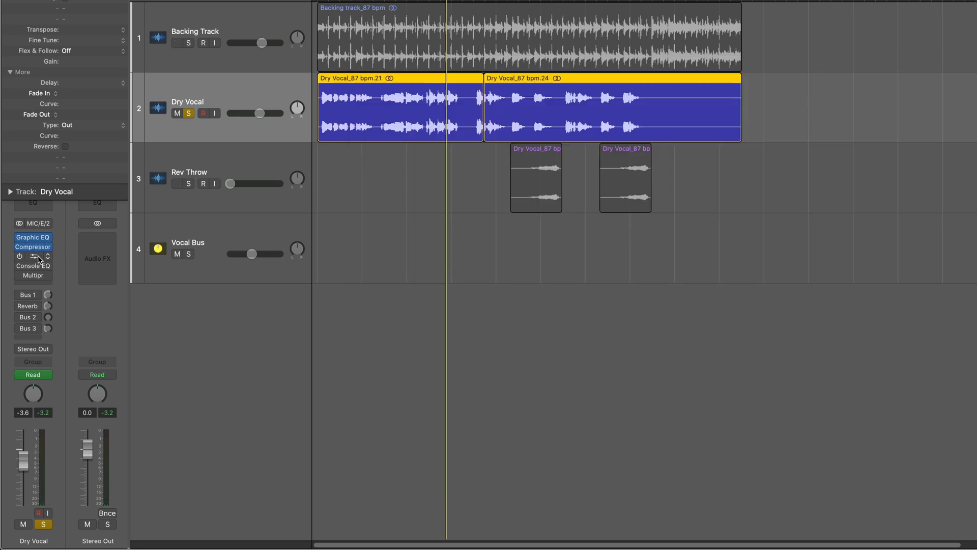
Enable DeEsser 2 on the Dry Vocal and audition its detection band by switching Filter Solo on and off.
click(33, 256)
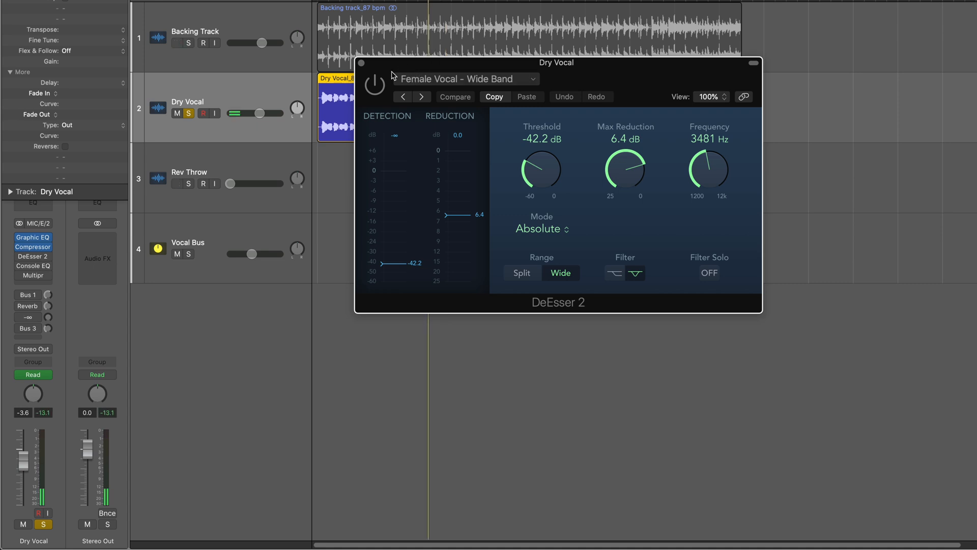
click(376, 85)
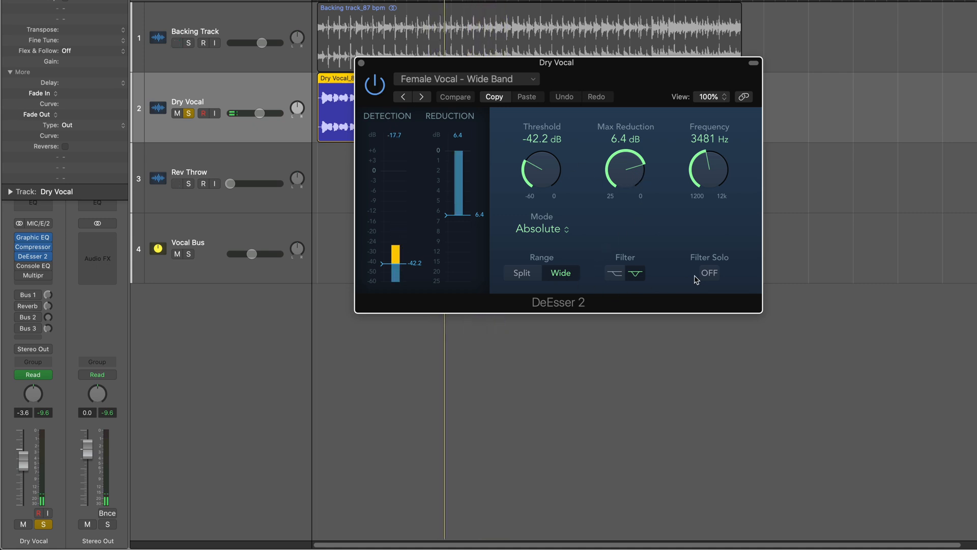
click(710, 273)
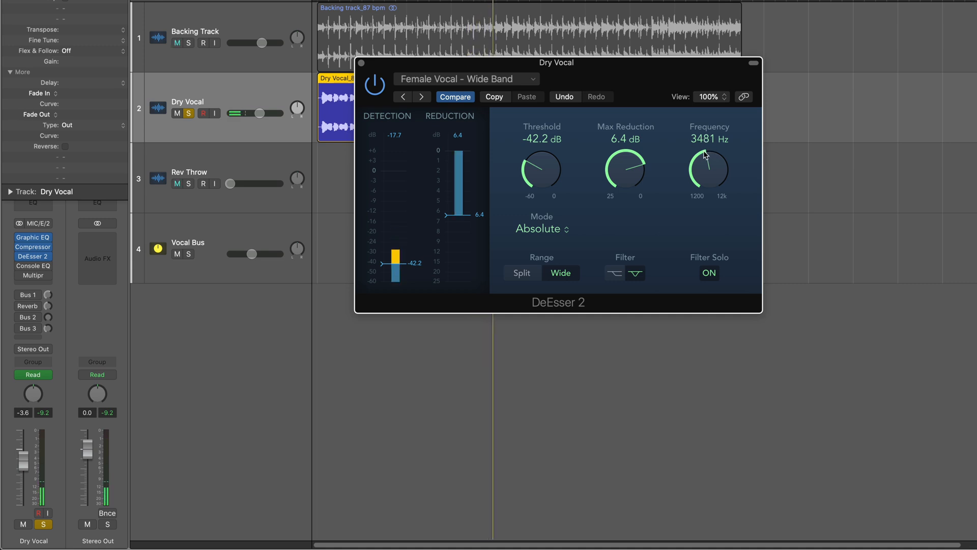
click(709, 274)
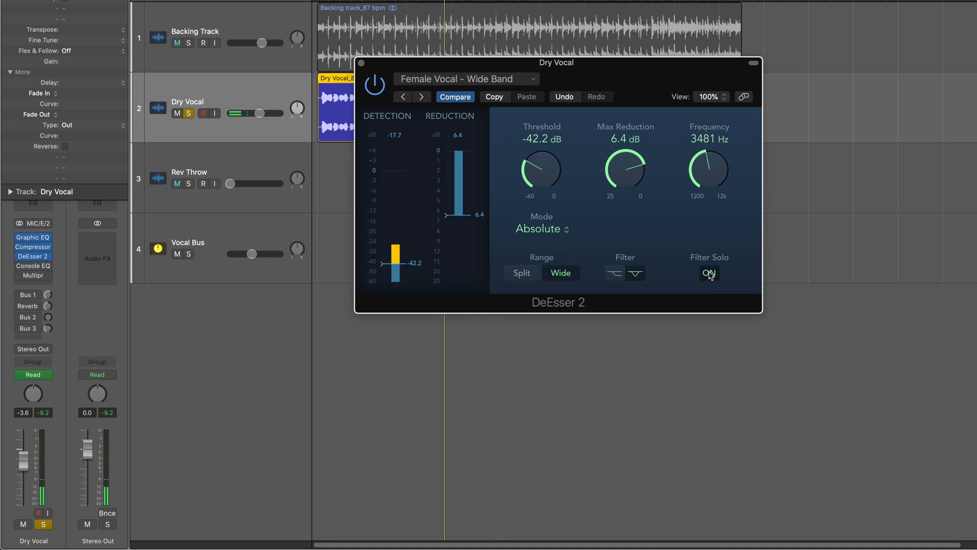
Compare DeEsser 2's Split and Wide ranges, keep Wide, stop playback, and close the plug-in.
click(523, 275)
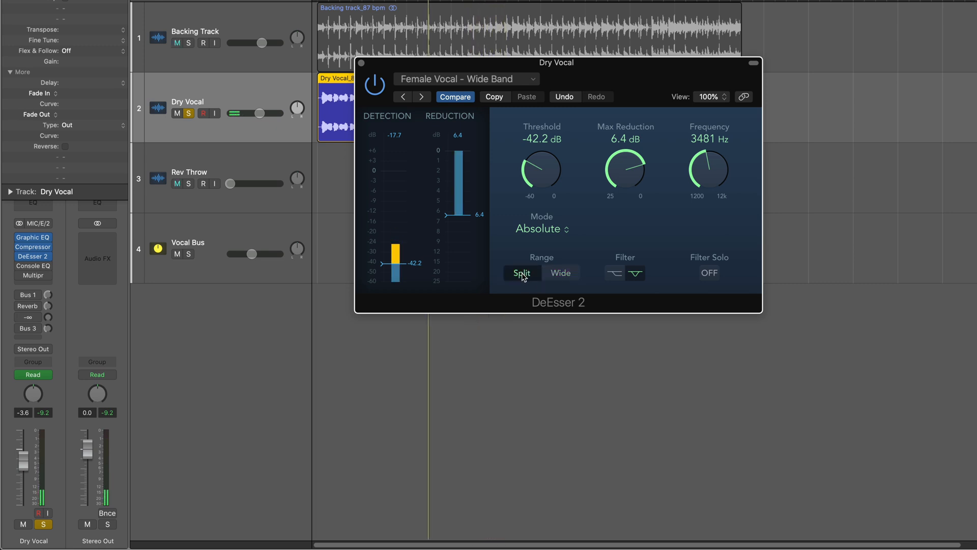
click(562, 274)
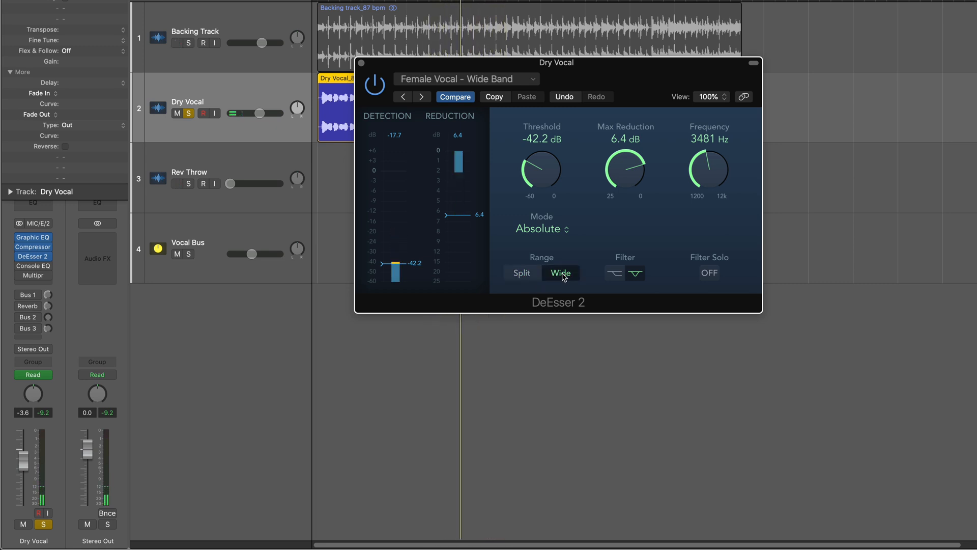
key(space)
click(361, 63)
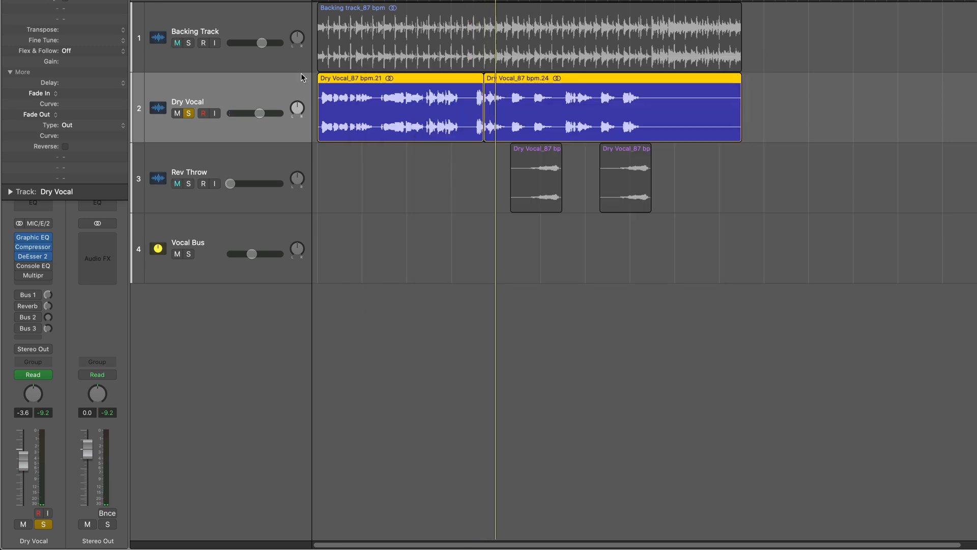
Open the Vintage Console EQ on the Dry Vocal, review its controls, and enable it during playback.
click(33, 266)
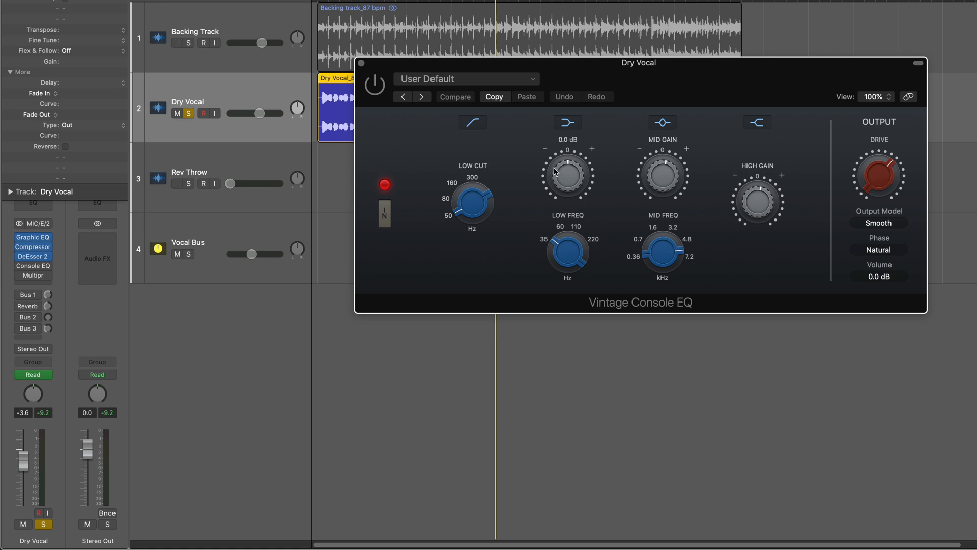
mouse_move(479, 193)
mouse_move(682, 175)
mouse_move(687, 255)
mouse_move(774, 190)
key(space)
click(378, 93)
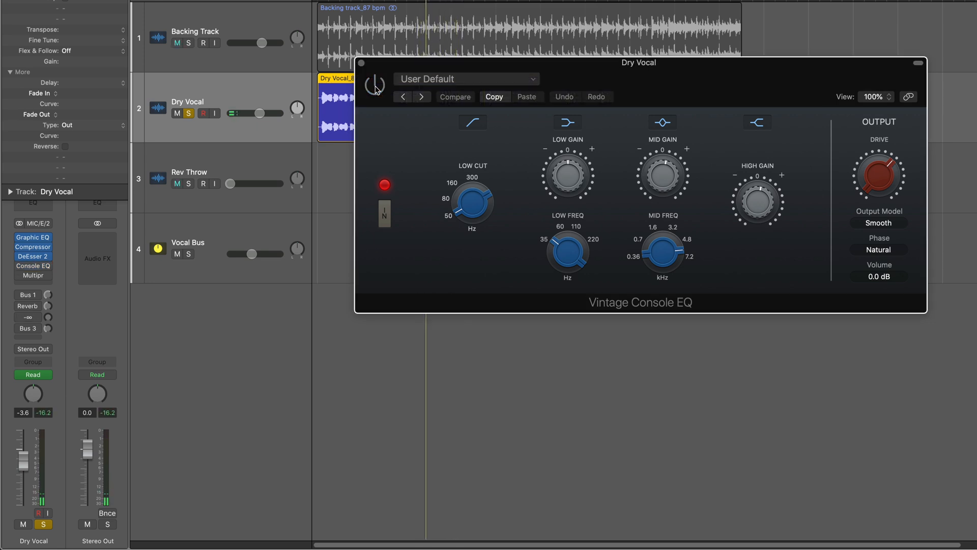
Switch the Vintage Console EQ back on, open the Dry Vocal's Multipressor, and play from an earlier point in the song.
click(379, 83)
drag(461, 2, 359, 2)
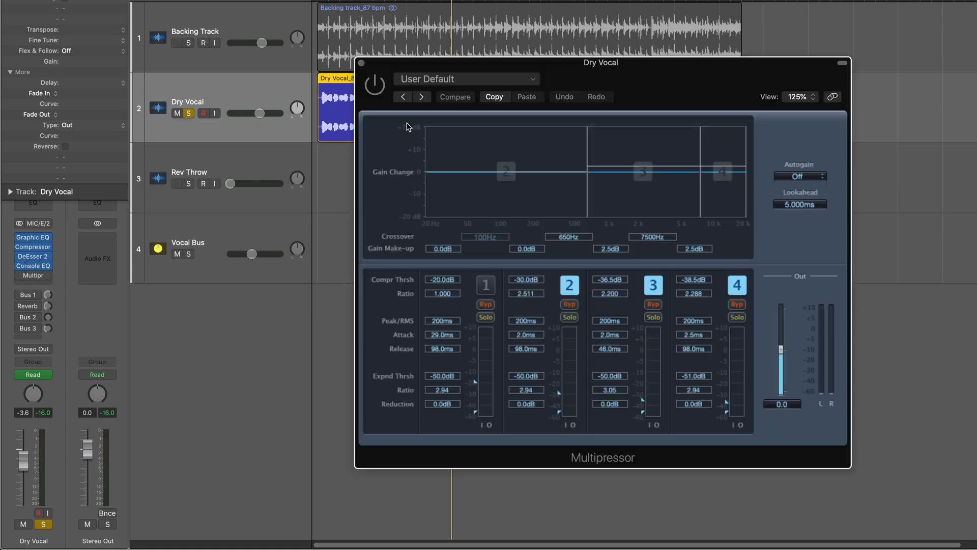
key(space)
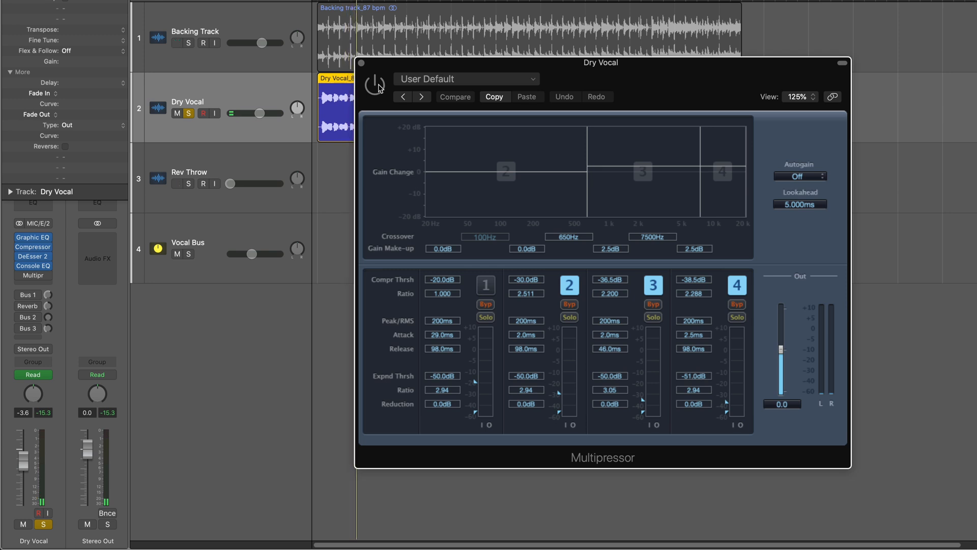
Enable the Multipressor during playback, compare it bypassed and active, leave it on, and stop playback.
click(376, 84)
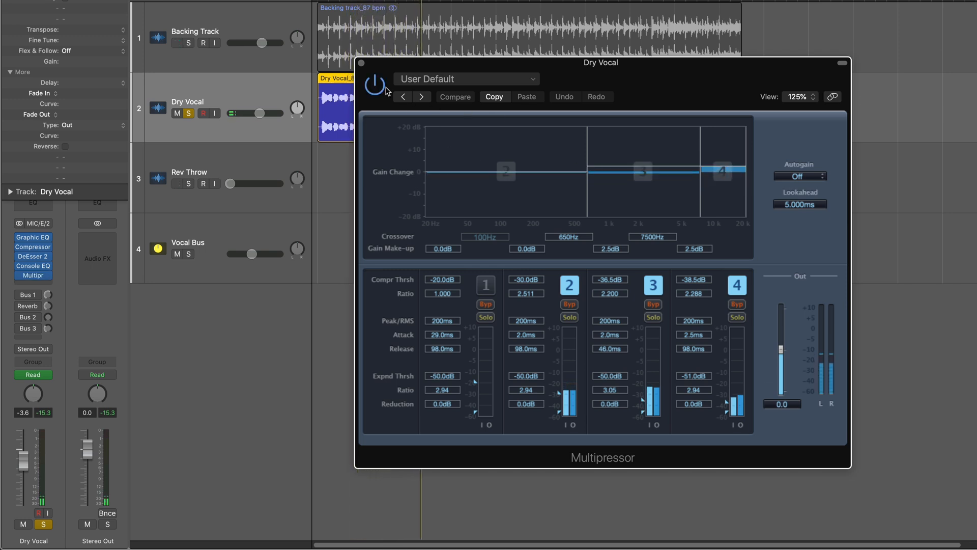
click(377, 85)
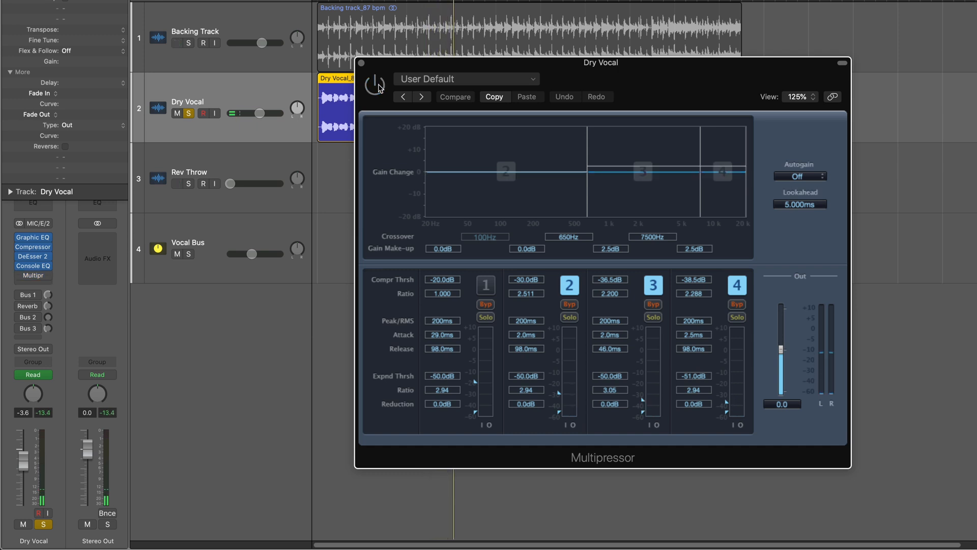
click(377, 86)
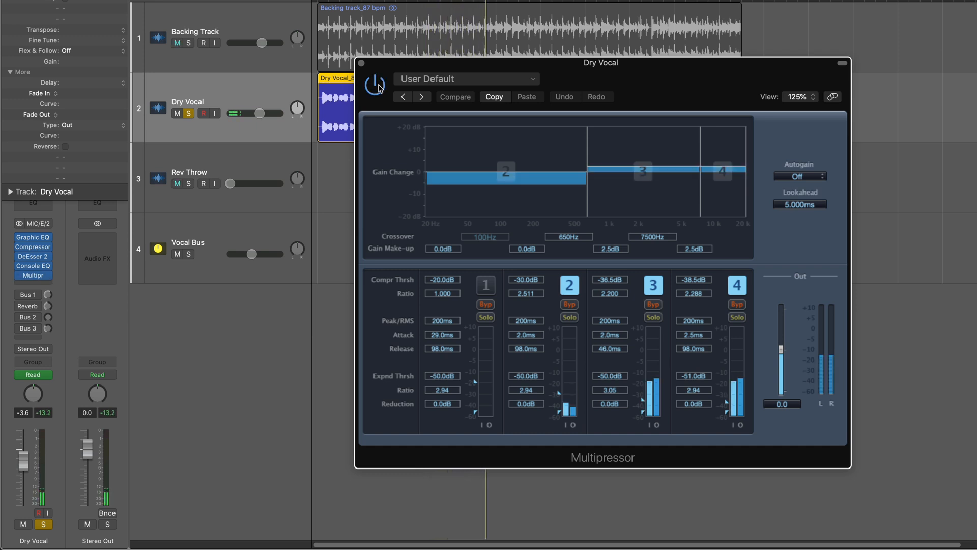
key(space)
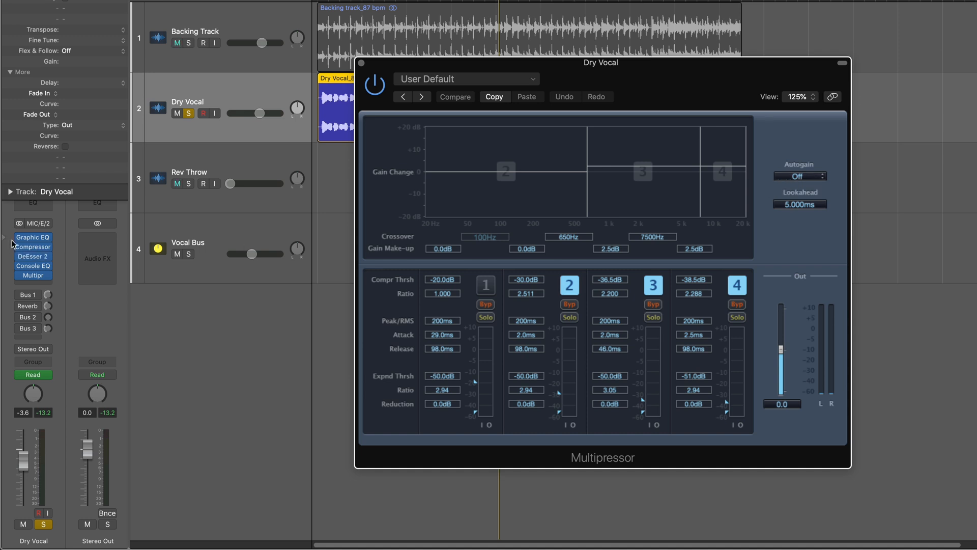
Compare the Dry Vocal with all five plug-ins bypassed and re-enabled during playback, leave them on, and close the Multipressor.
drag(18, 237, 18, 275)
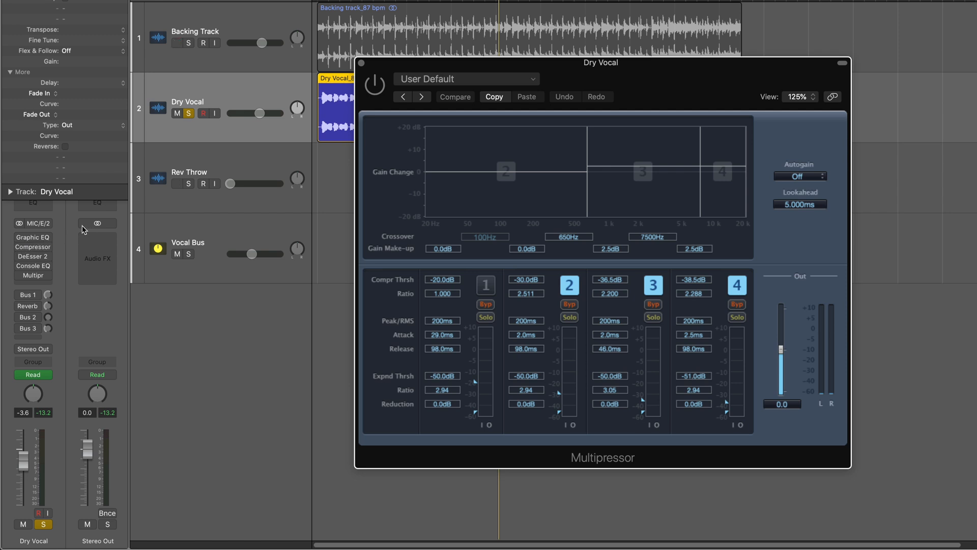
key(space)
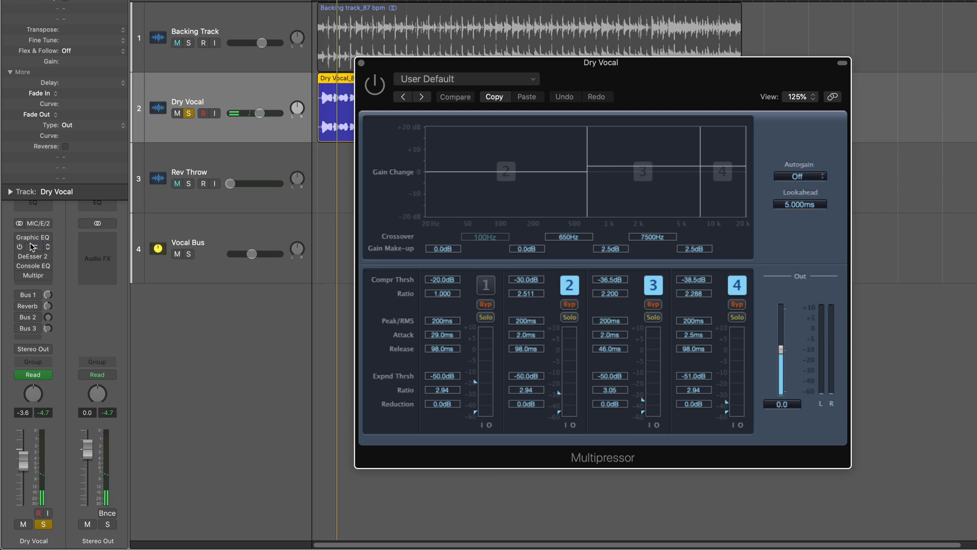
drag(19, 237, 21, 277)
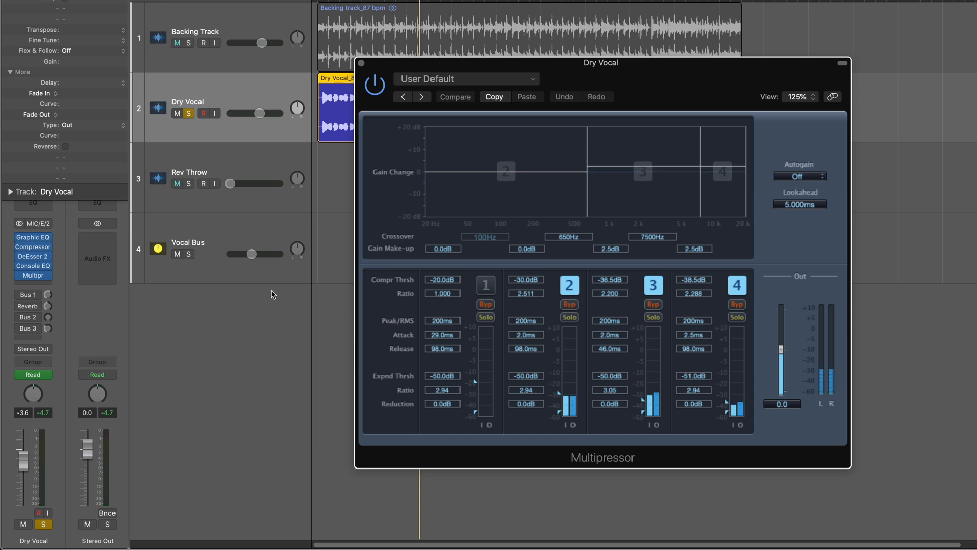
click(361, 63)
Unmute the short region between Dry Vocal_87 bpm.21 and Dry Vocal_87 bpm.24.
drag(465, 100, 615, 137)
drag(727, 159, 852, 171)
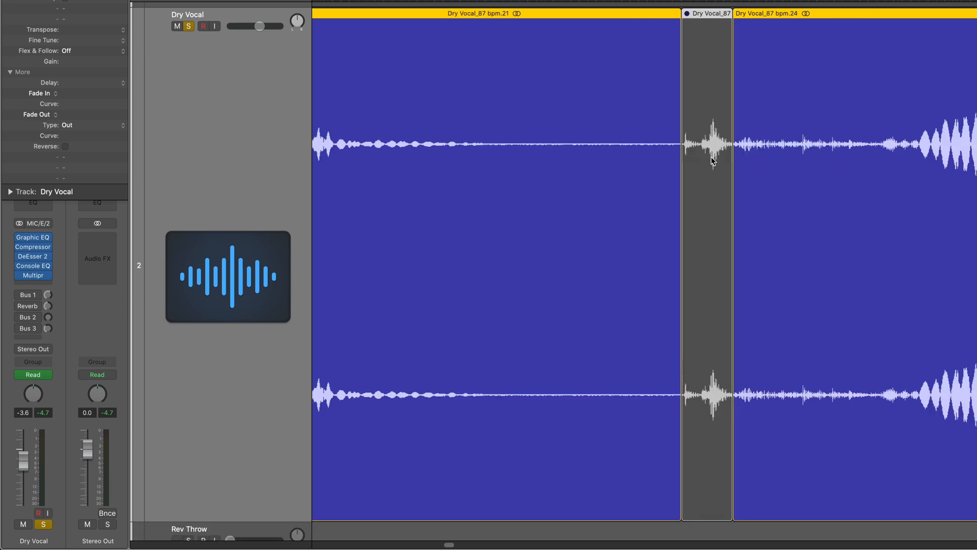
key(ctrl+m)
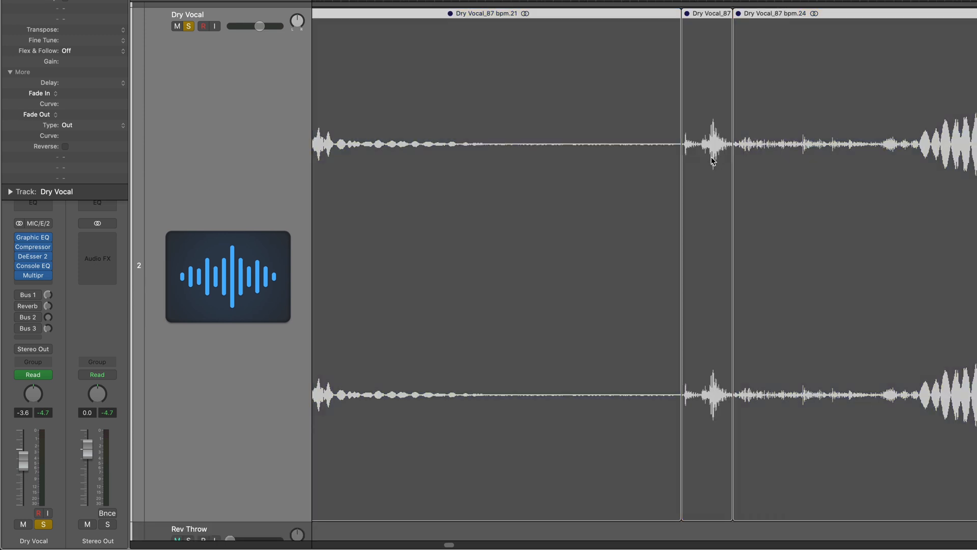
key(ctrl+m)
click(712, 158)
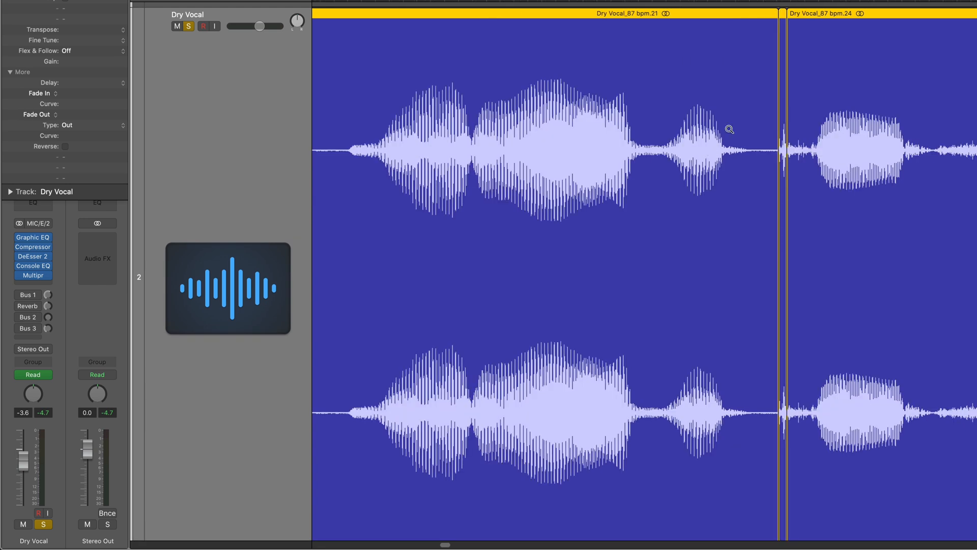
Audition the Dry Vocal passage around the short unmuted region, restarting playback from ahead of it.
drag(522, 2, 957, 2)
key(space)
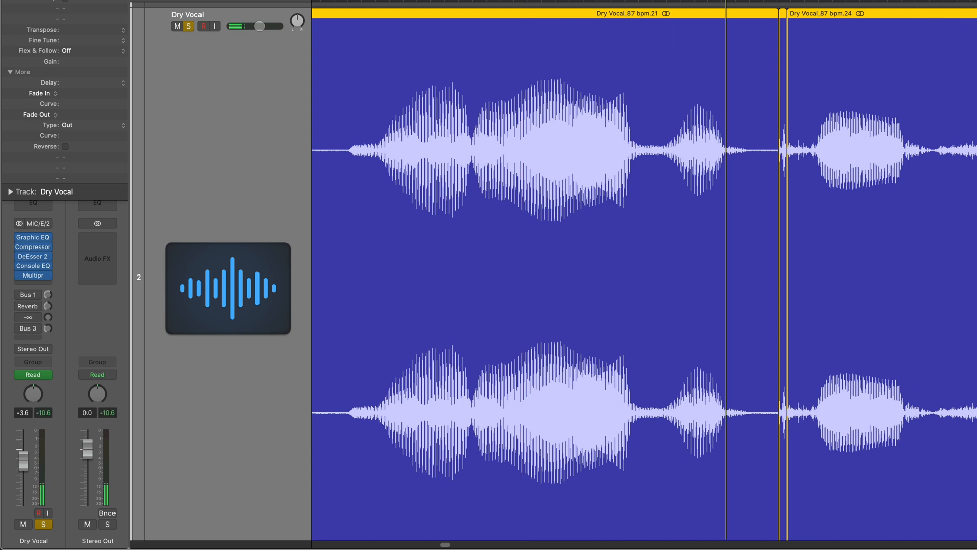
key(super+Left)
key(super+Left)
key(super+Left)
key(super+Left)
key(super+Left)
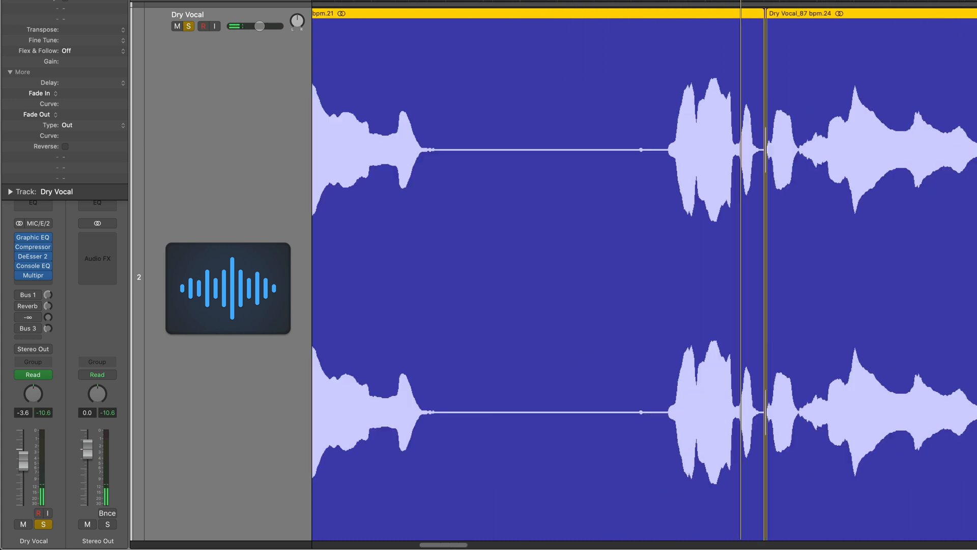
key(space)
drag(590, 2, 920, 2)
key(space)
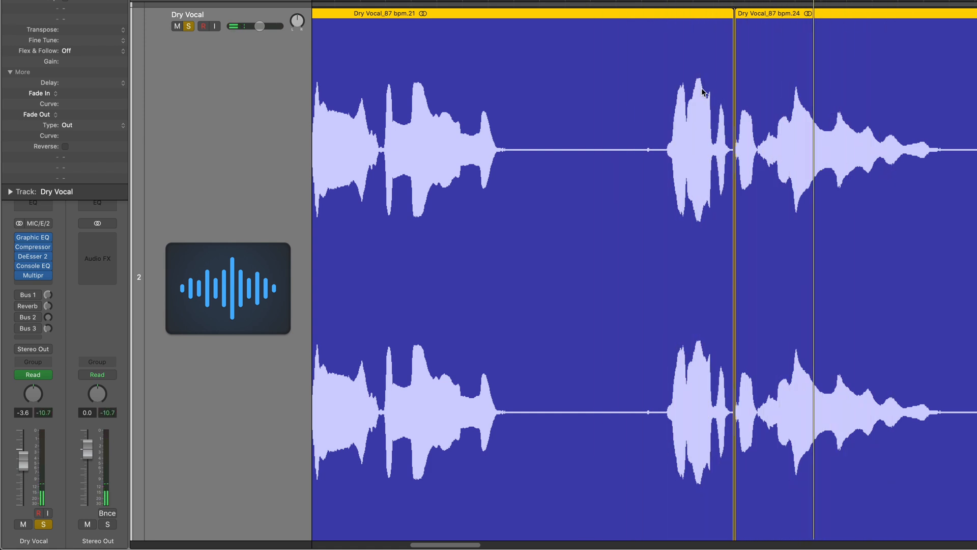
Mute the short region between Dry Vocal_87 bpm.21 and Dry Vocal_87 bpm.24.
drag(699, 90, 771, 112)
drag(562, 130, 779, 170)
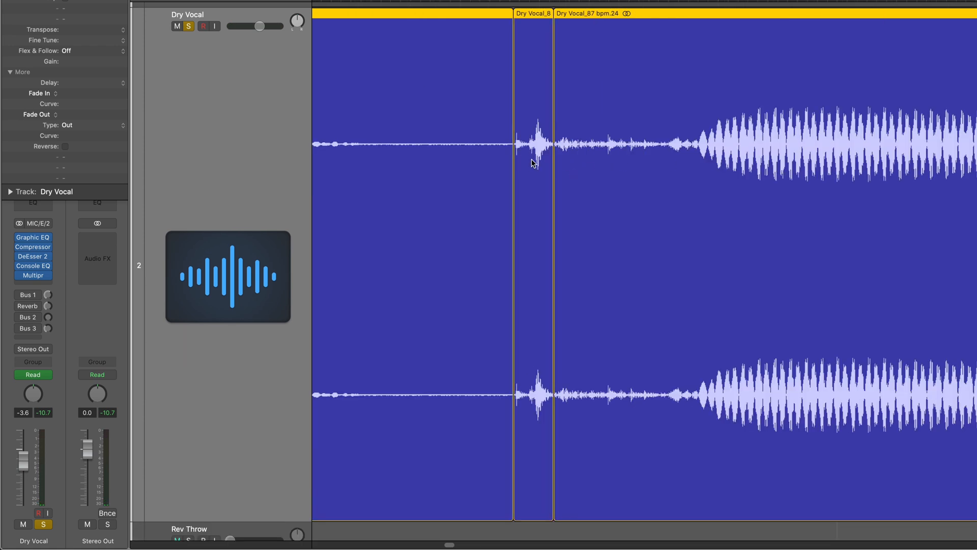
click(538, 529)
click(531, 493)
key(ctrl+m)
click(636, 321)
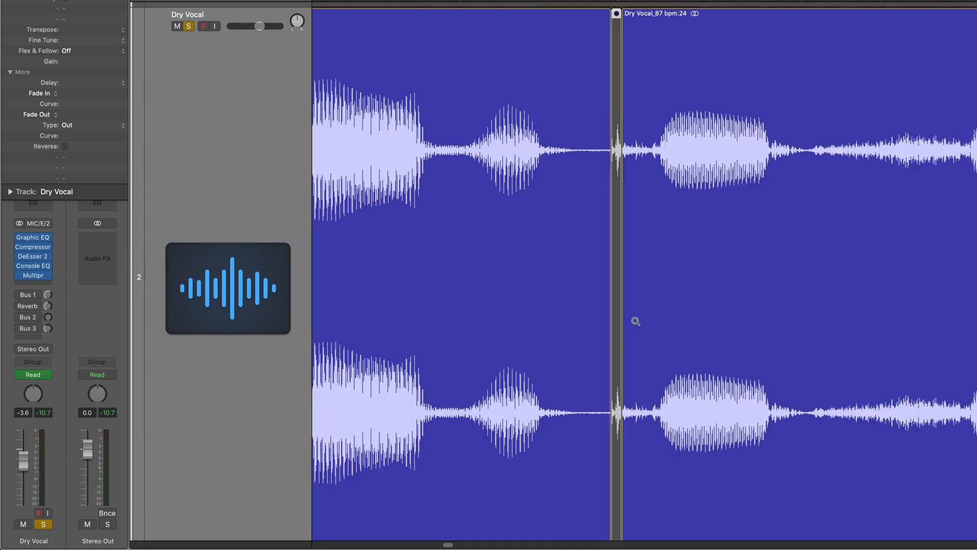
click(674, 292)
Audition the vocal passage with the short region muted, stop playback, and select the Dry Vocal track's regions.
key(space)
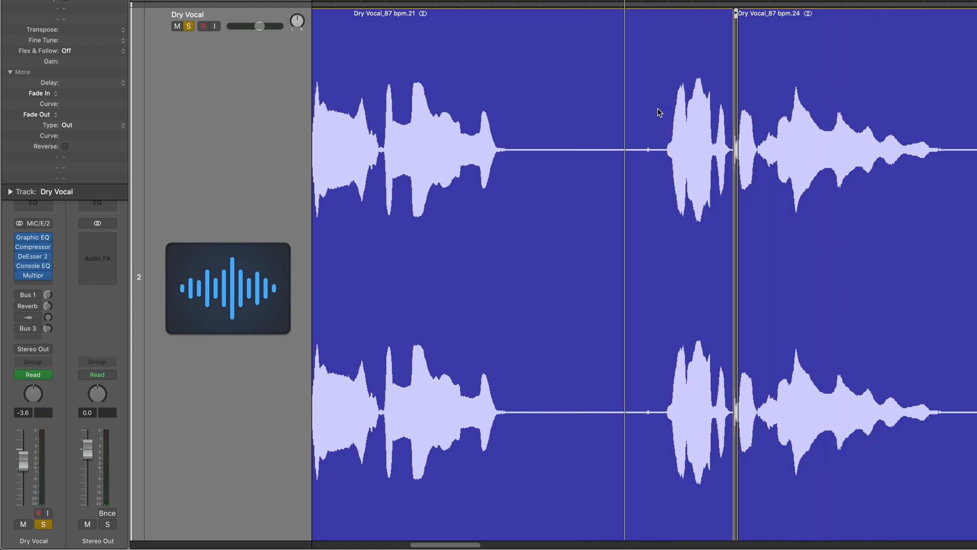
key(space)
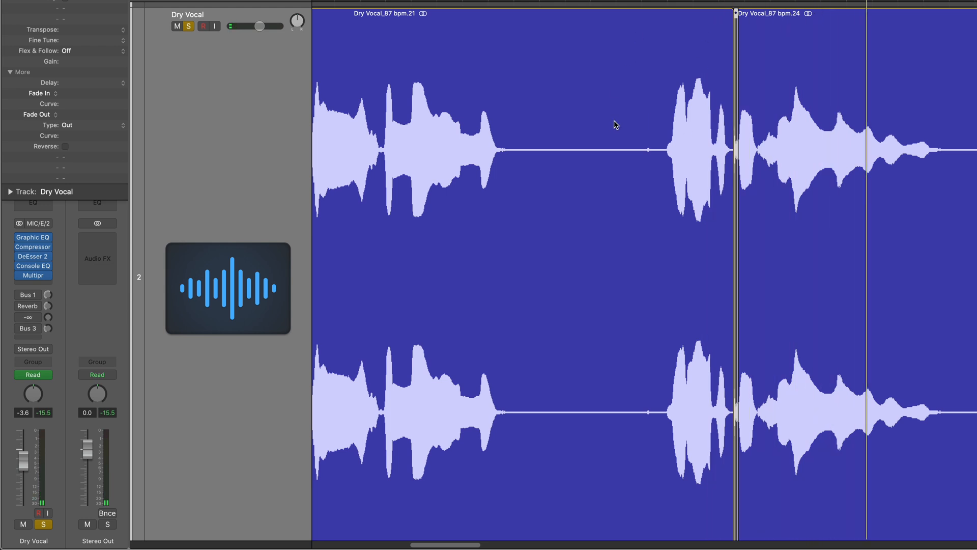
scroll(617, 116, down, 2)
ctrl+alt+click(522, 62)
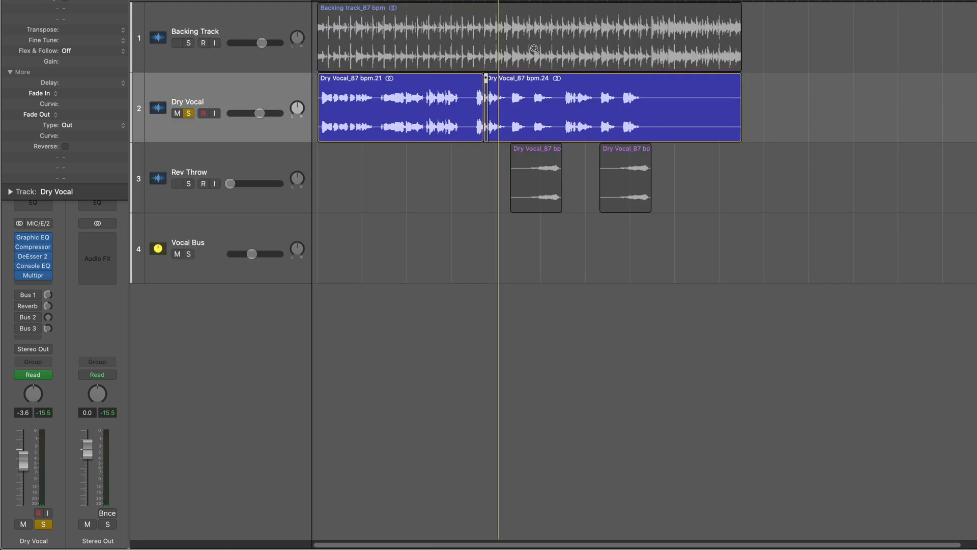
click(664, 137)
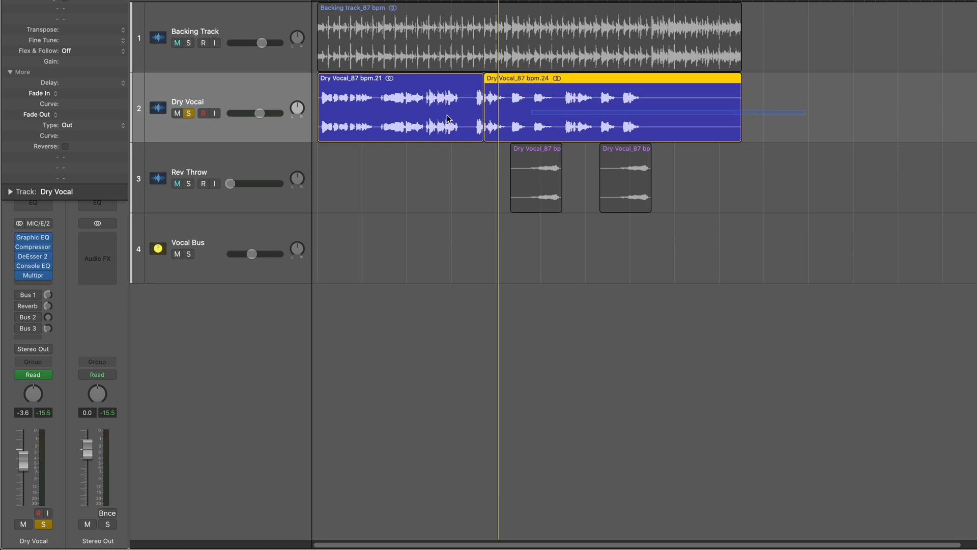
click(310, 112)
In the mixer, route the Rev Throw, Doubling, Reverbs, Delay and Amp channels together to Stereo Output.
key(x)
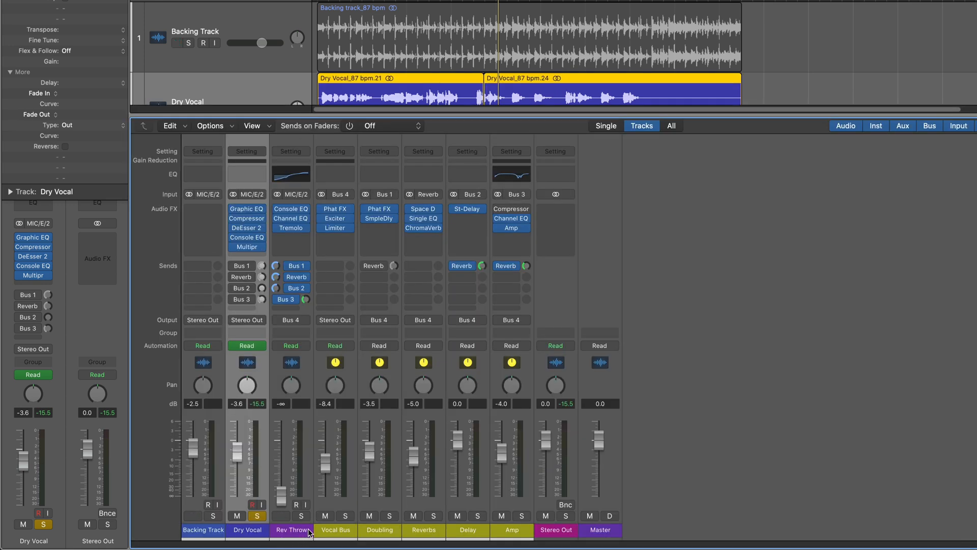
click(293, 530)
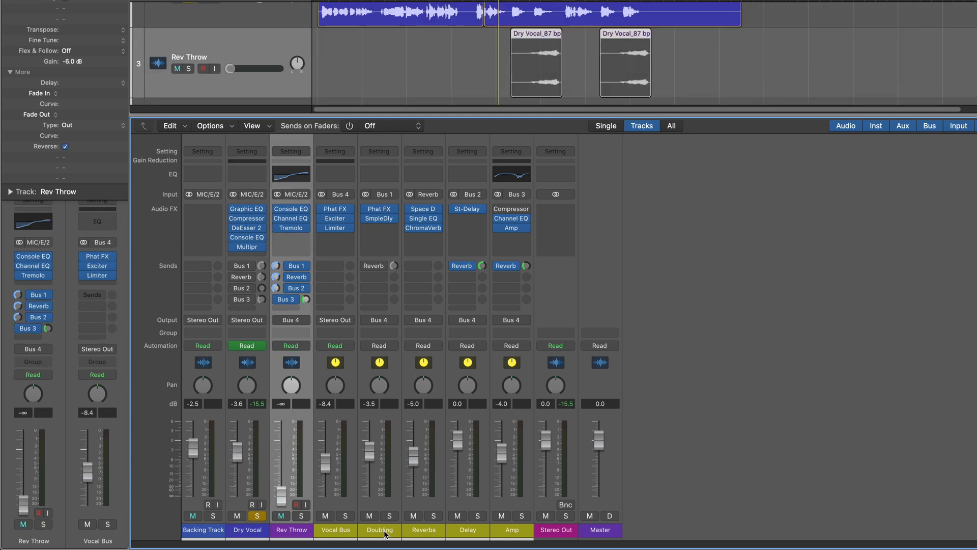
drag(380, 532, 482, 533)
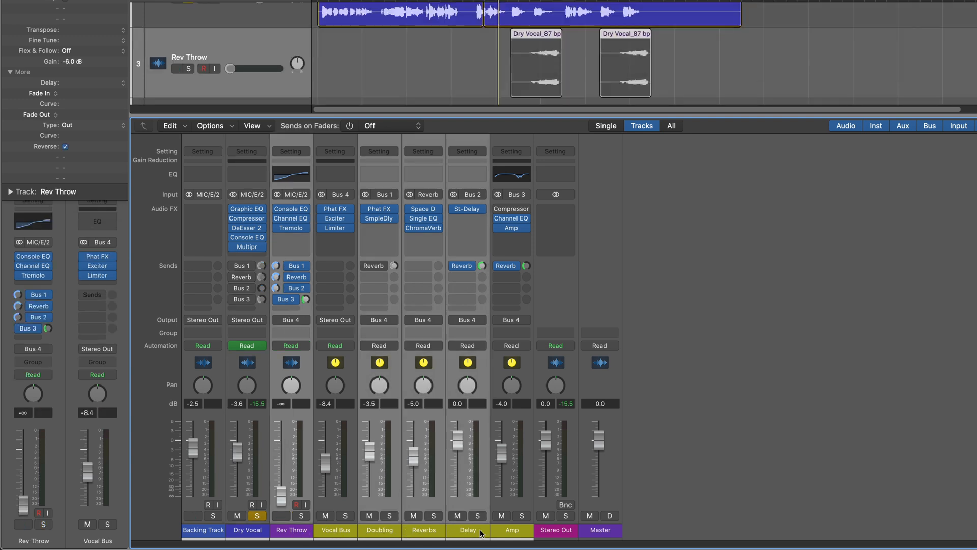
super+click(512, 531)
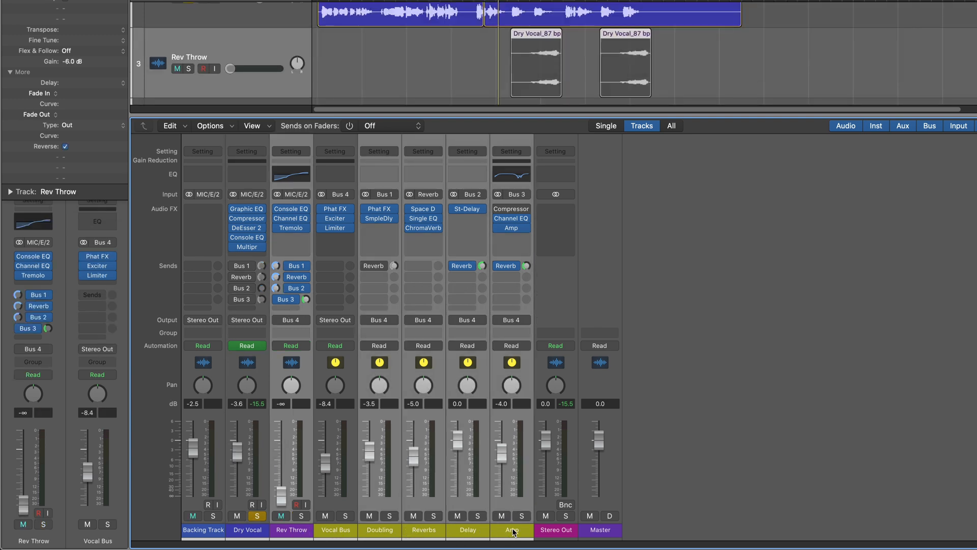
click(515, 322)
mouse_move(516, 354)
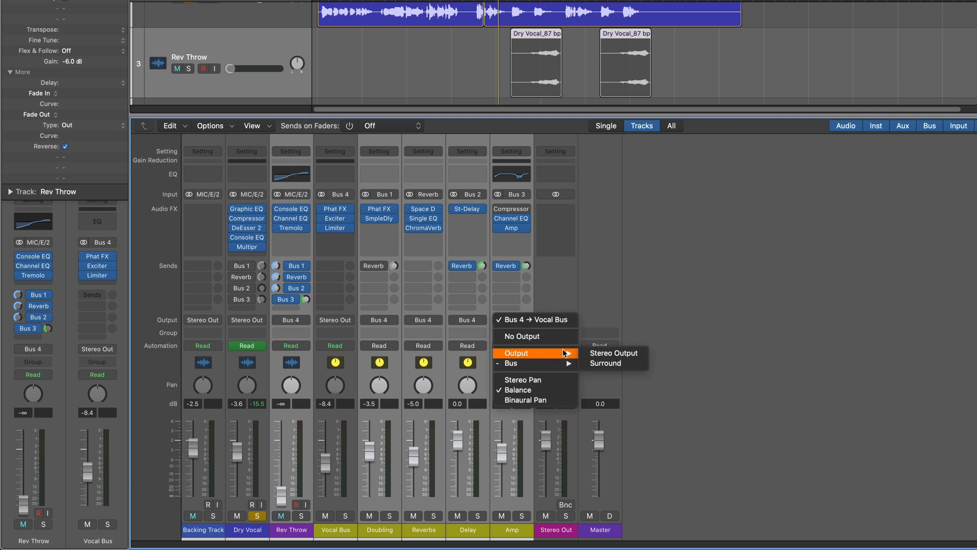
click(602, 348)
key(x)
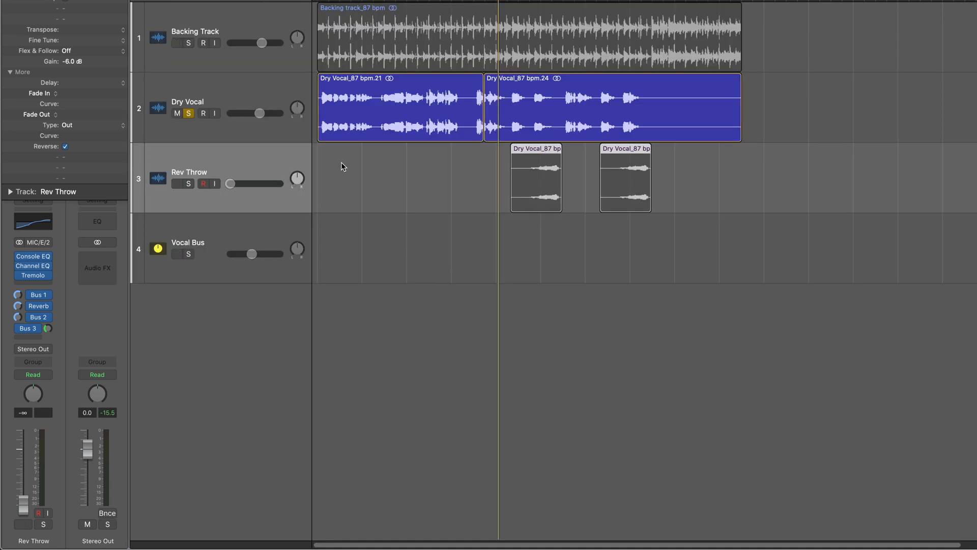
Enable the Dry Vocal's Bus 1 send to the Doubling channel and audition it during playback.
click(236, 96)
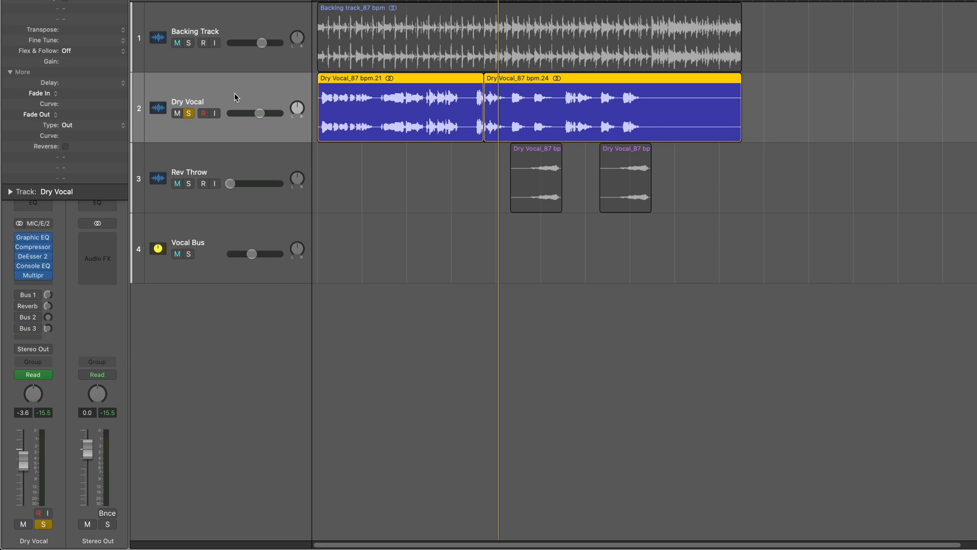
click(31, 296)
click(188, 309)
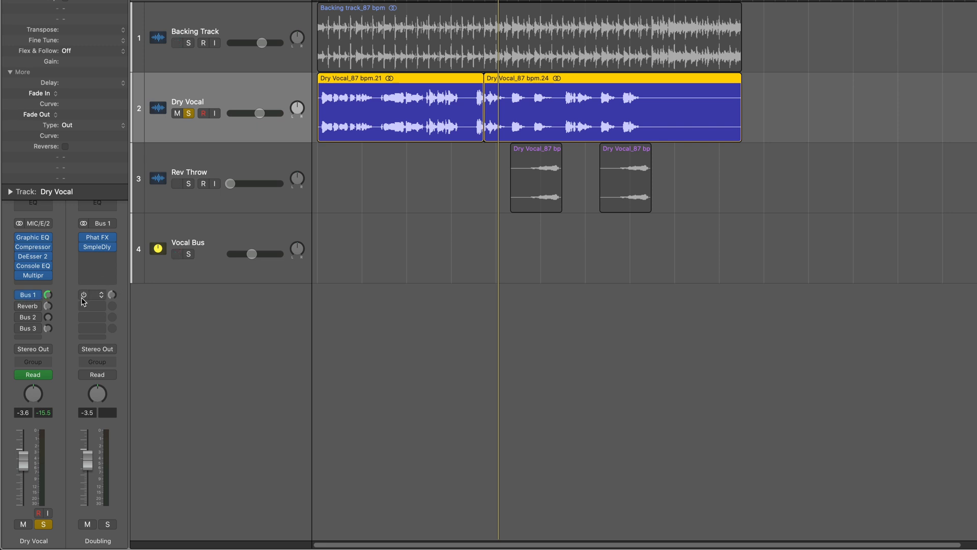
key(space)
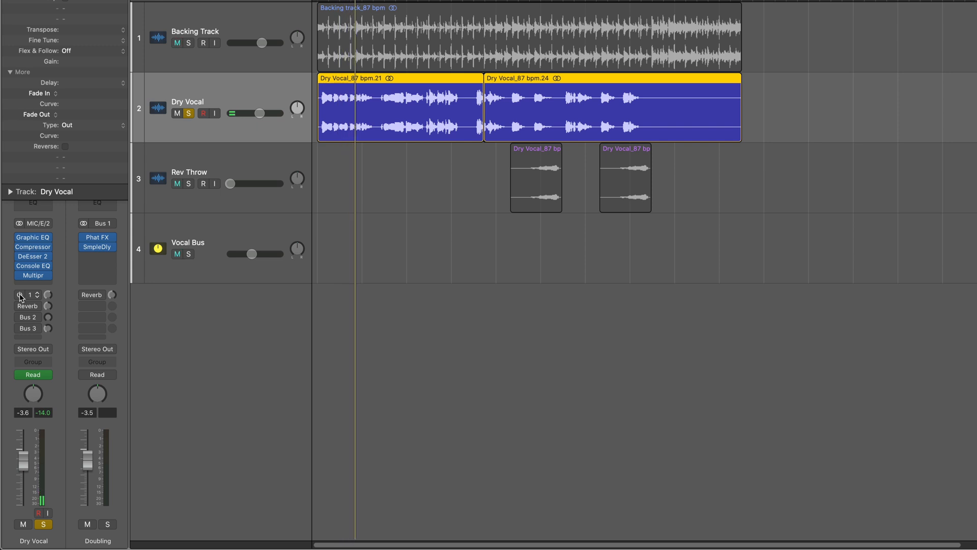
Open the Doubling channel's Phat FX, compare it bypassed and active with SmpleDly off, leave Phat FX on, and close it.
click(98, 238)
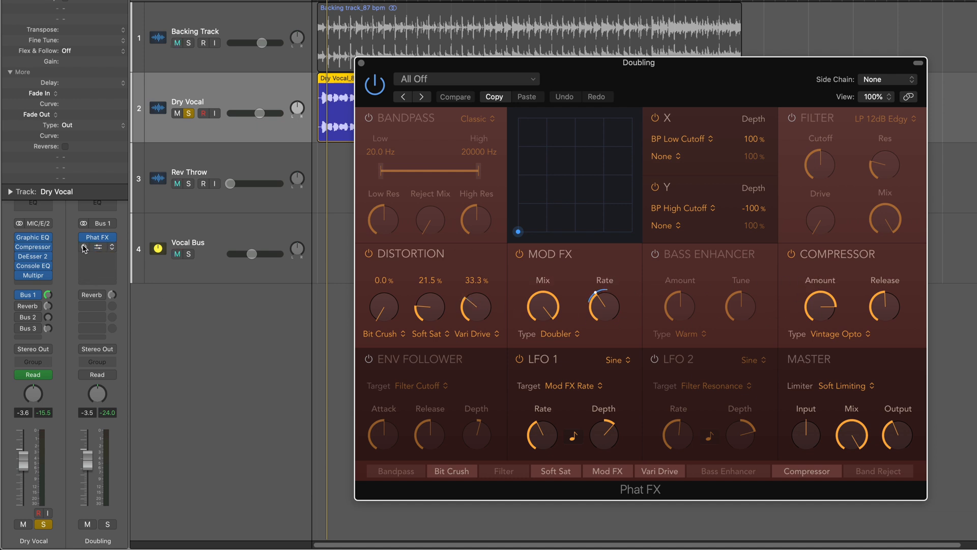
key(space)
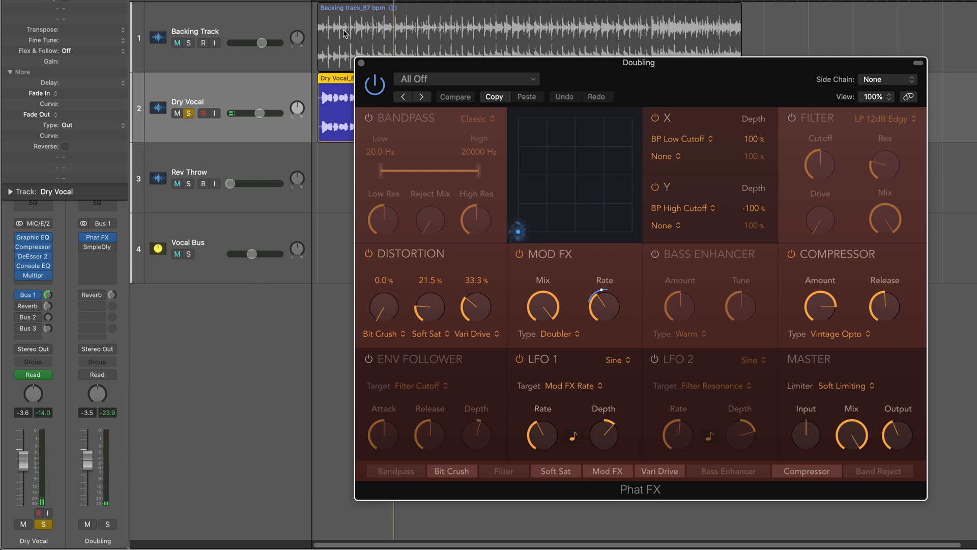
click(377, 87)
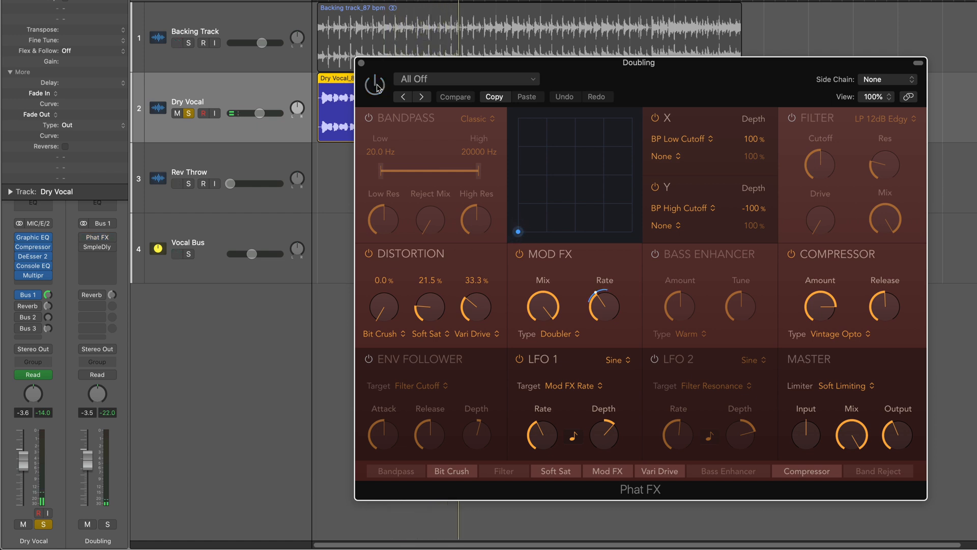
click(377, 87)
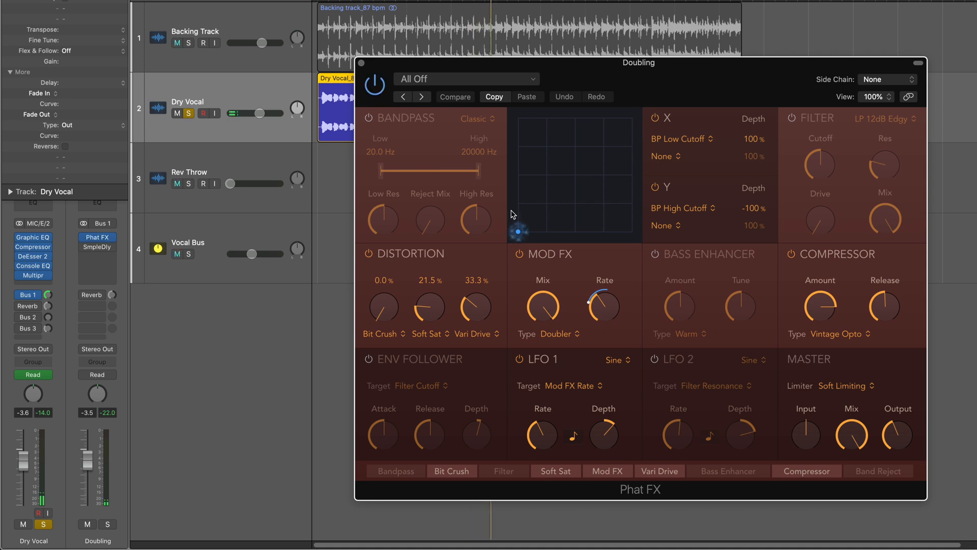
click(362, 63)
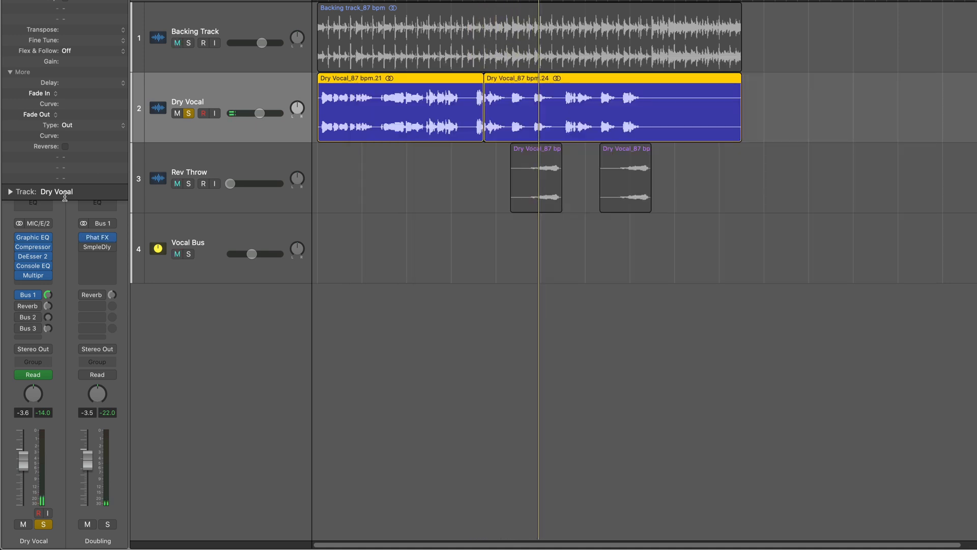
Turn on the Doubling channel's Sample Delay, switch its delay unit to ms, and close the plug-in.
click(98, 247)
click(378, 89)
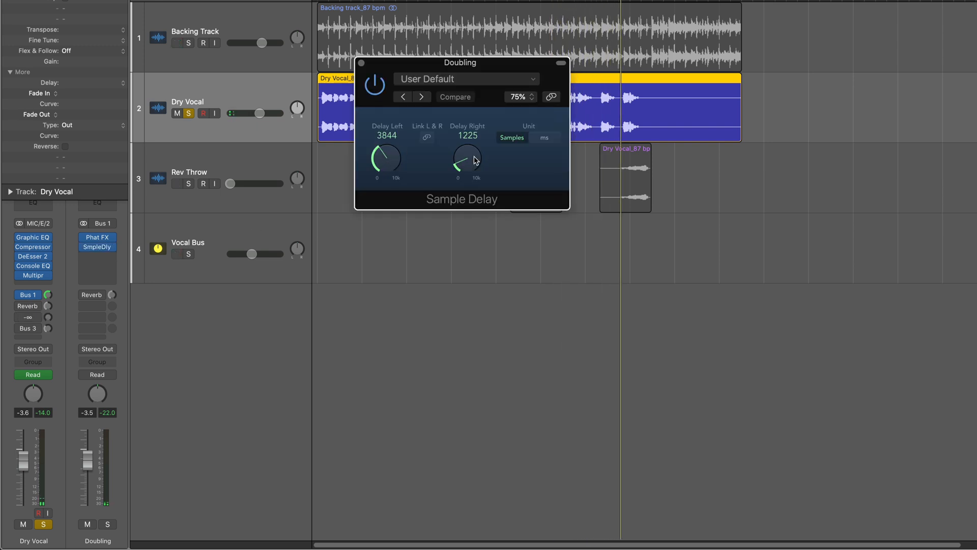
click(544, 138)
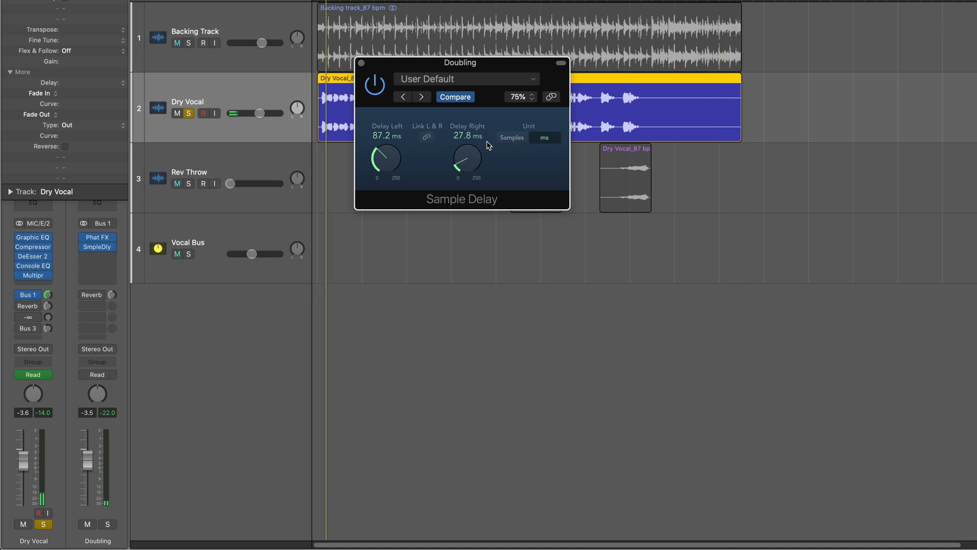
click(362, 64)
Enable the Dry Vocal's Reverb send and bring up the Reverbs channel strip.
mouse_move(100, 296)
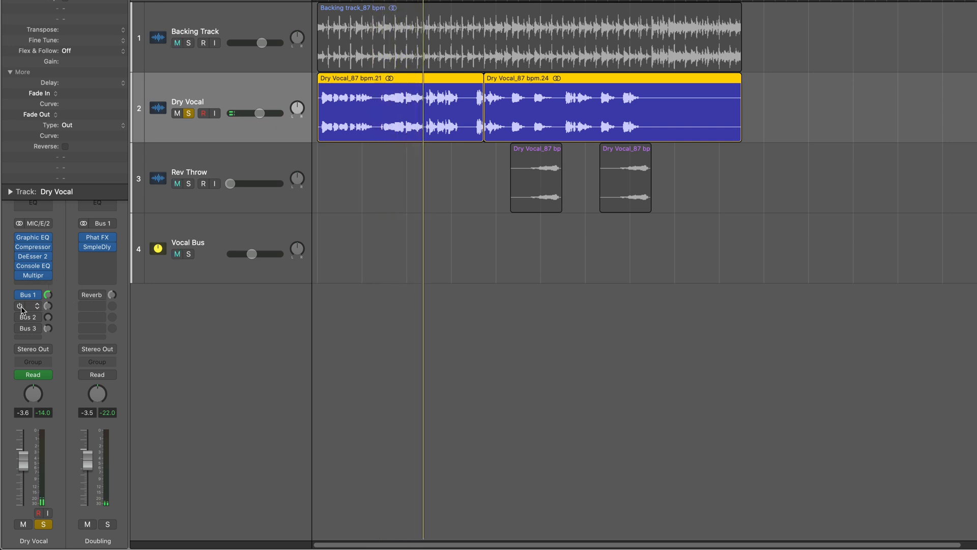
click(29, 308)
click(73, 283)
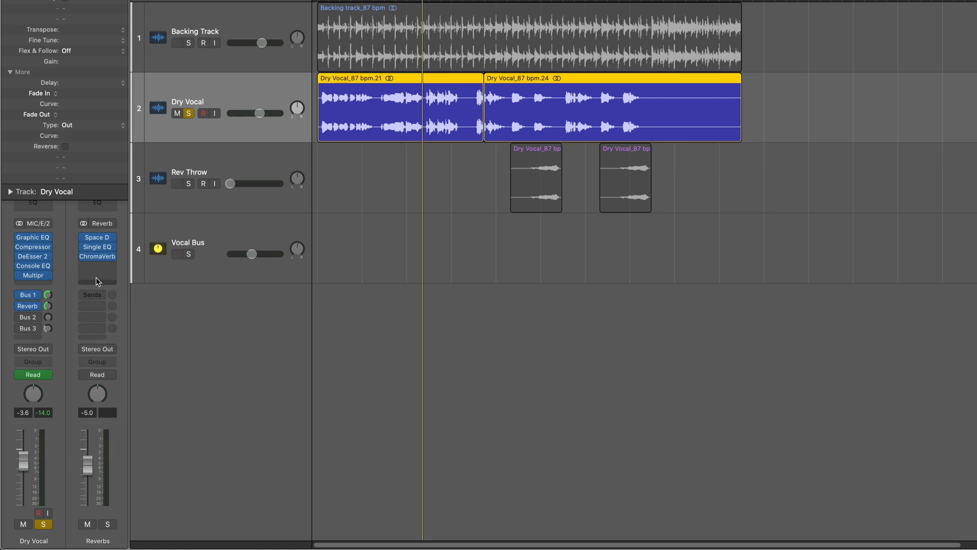
Open Space Designer on the Reverbs channel and audition it bypassed and active with Single EQ and ChromaVerb off, leaving Space Designer on.
click(98, 239)
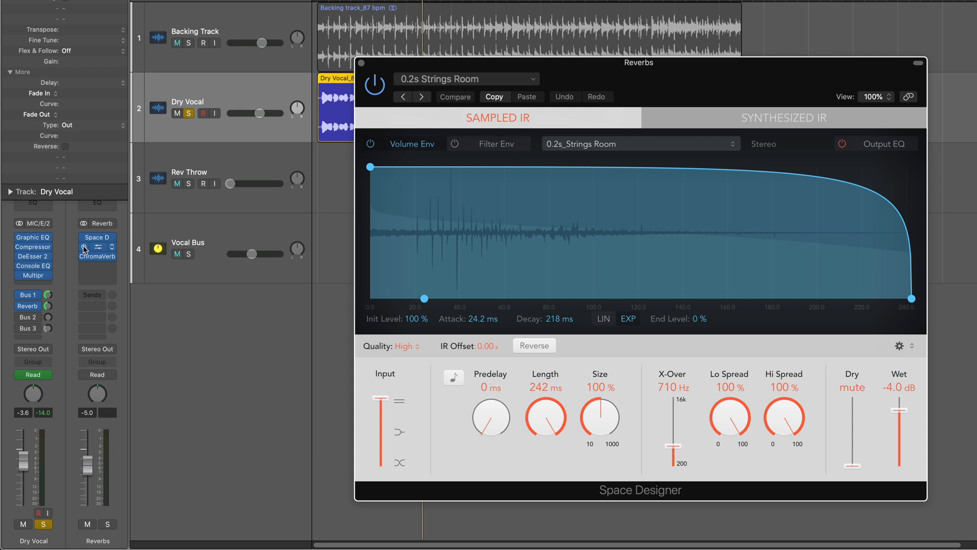
key(space)
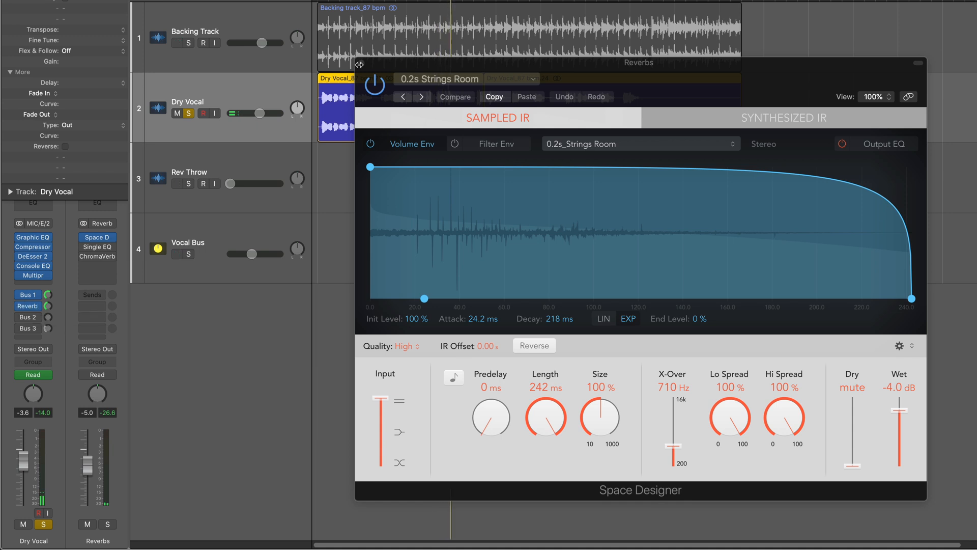
click(374, 84)
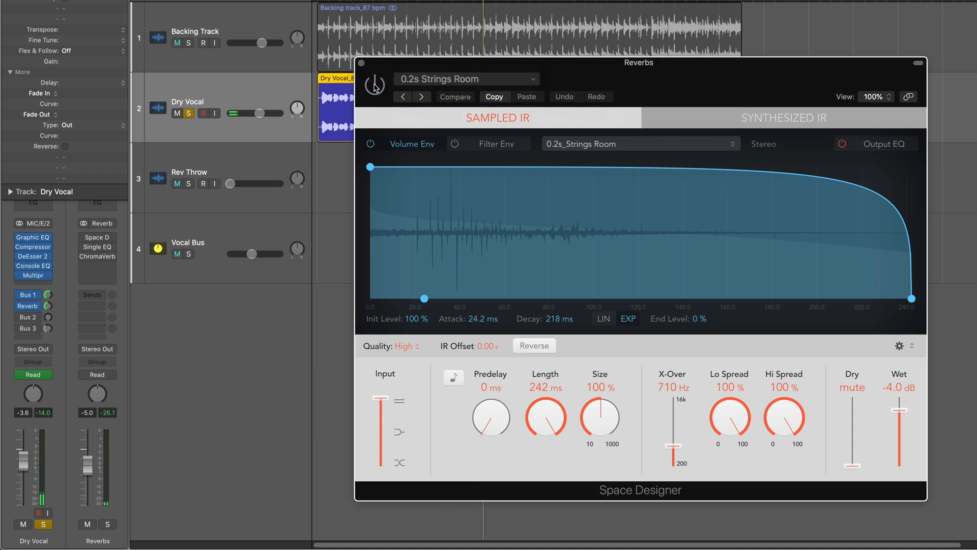
click(375, 84)
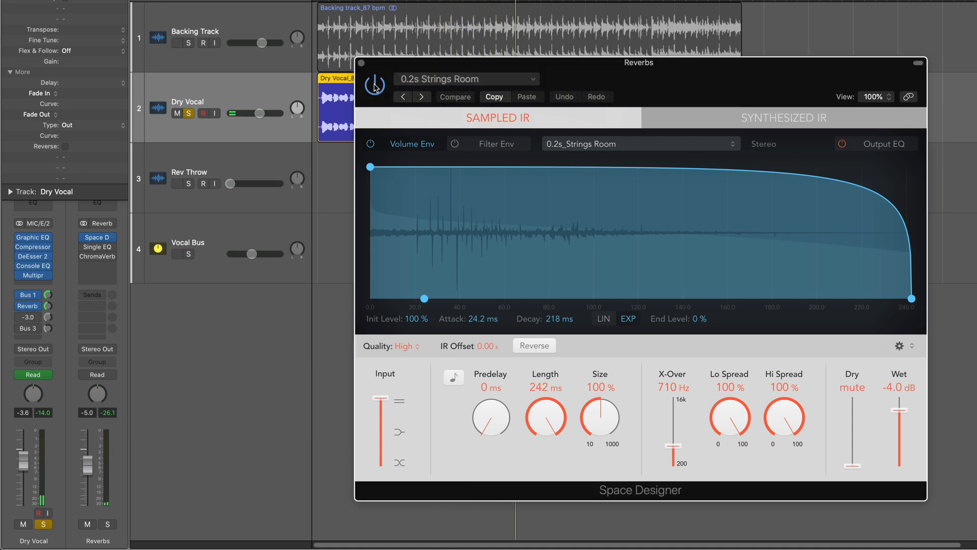
Turn on the Reverbs channel's Single Band EQ, close its window, and open ChromaVerb switched on.
click(97, 247)
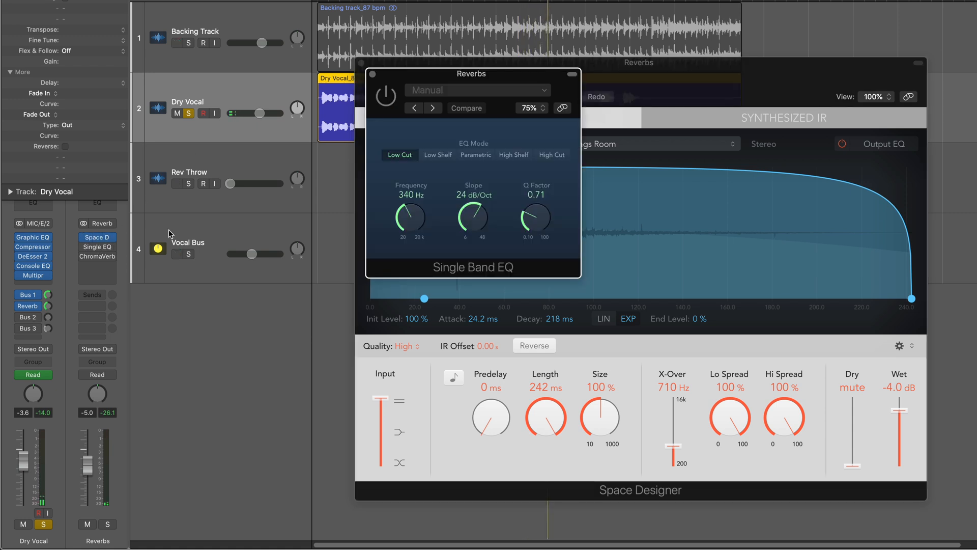
click(387, 97)
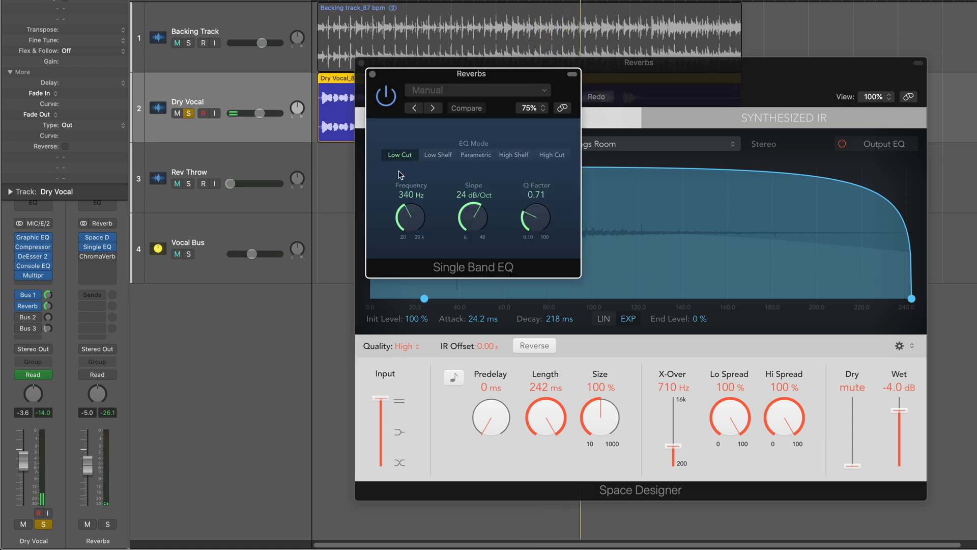
click(372, 74)
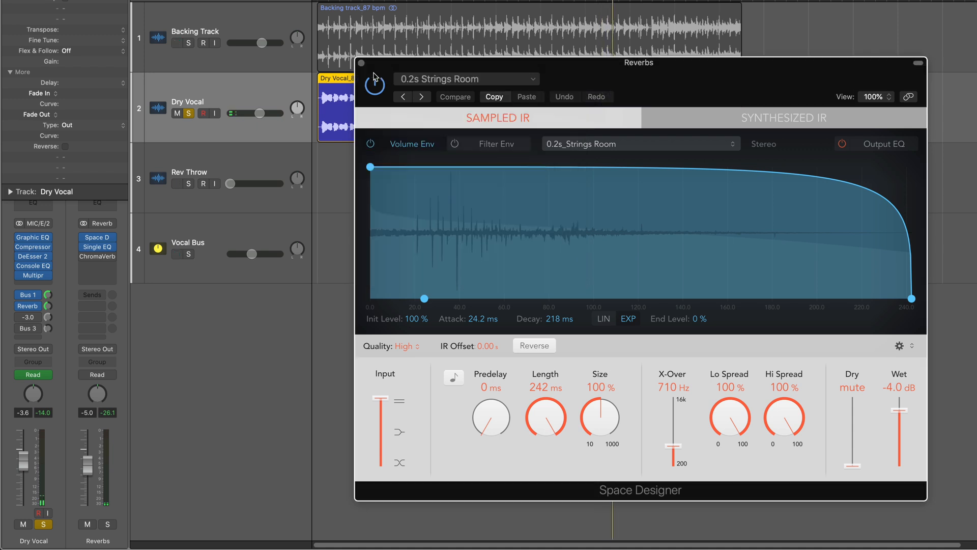
mouse_move(97, 256)
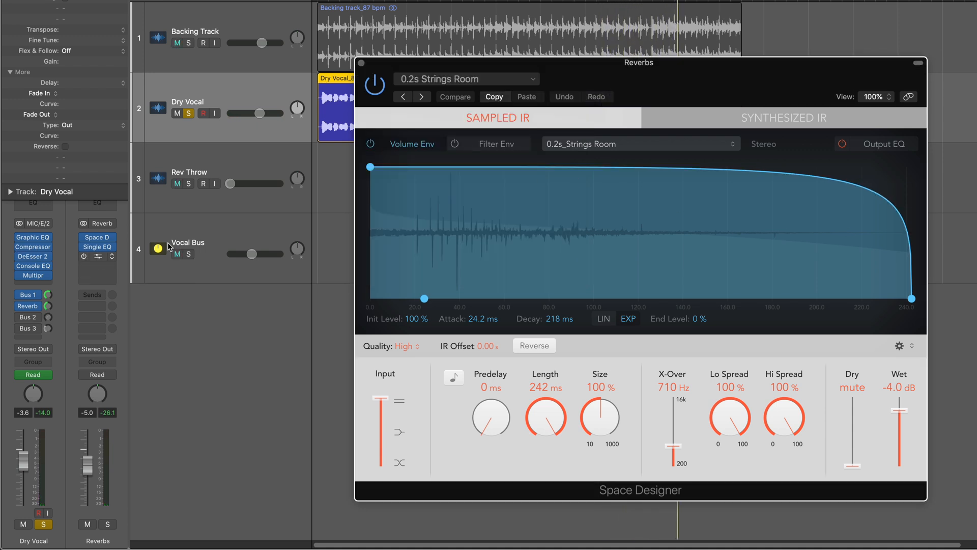
click(99, 257)
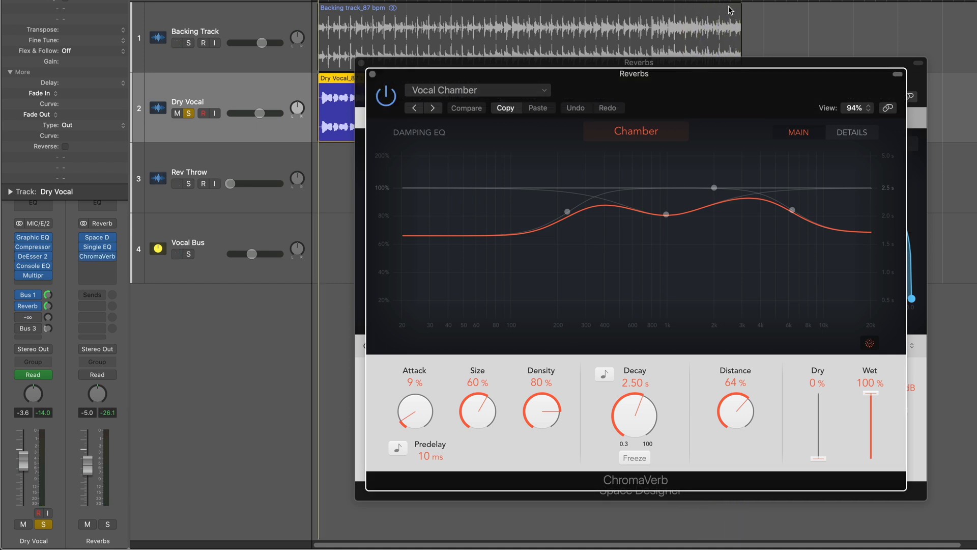
Temporarily hide the plug-in windows and shorten the cycle range's end to a length of 7 bars 2 beats.
key(v)
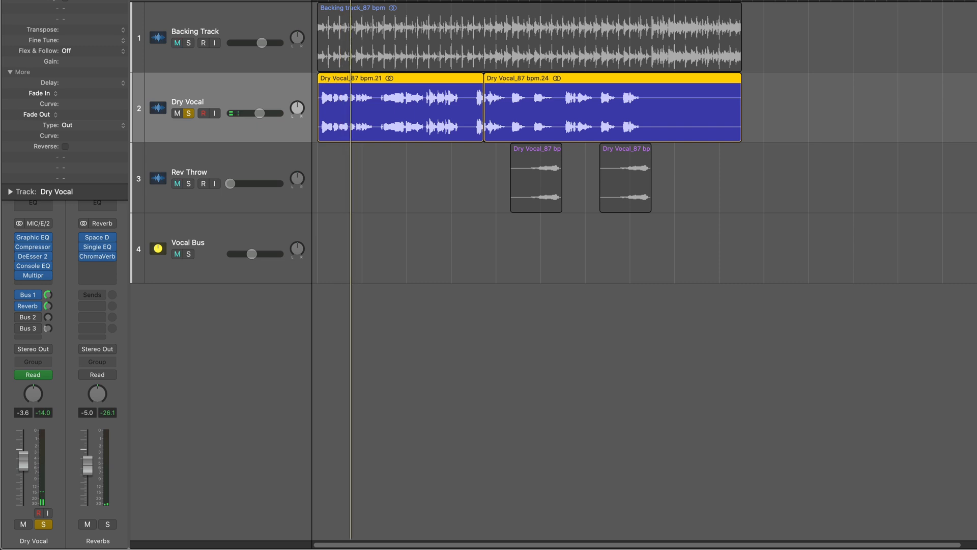
drag(738, 0, 654, 3)
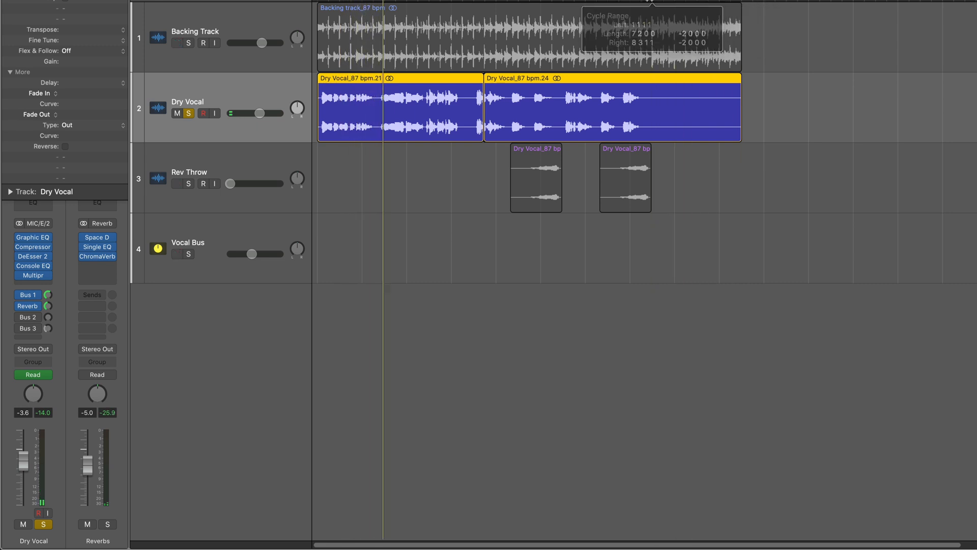
key(v)
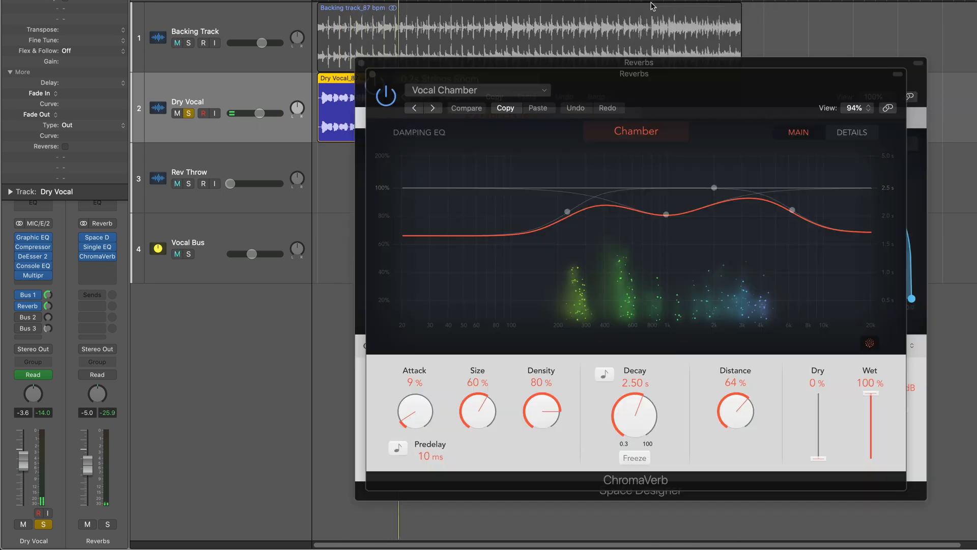
Review ChromaVerb's preset list and Details view, return to Main, and close the ChromaVerb and Space Designer windows.
click(444, 91)
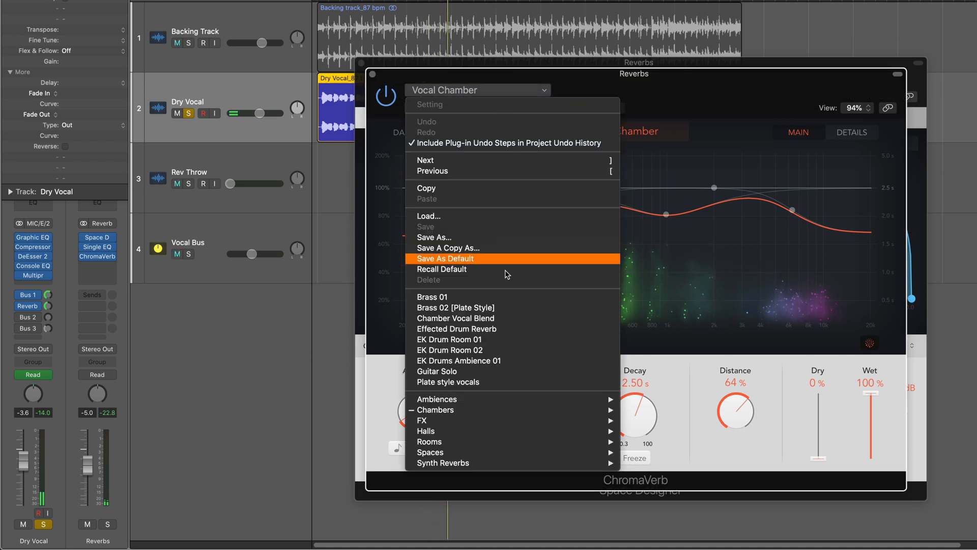
click(695, 85)
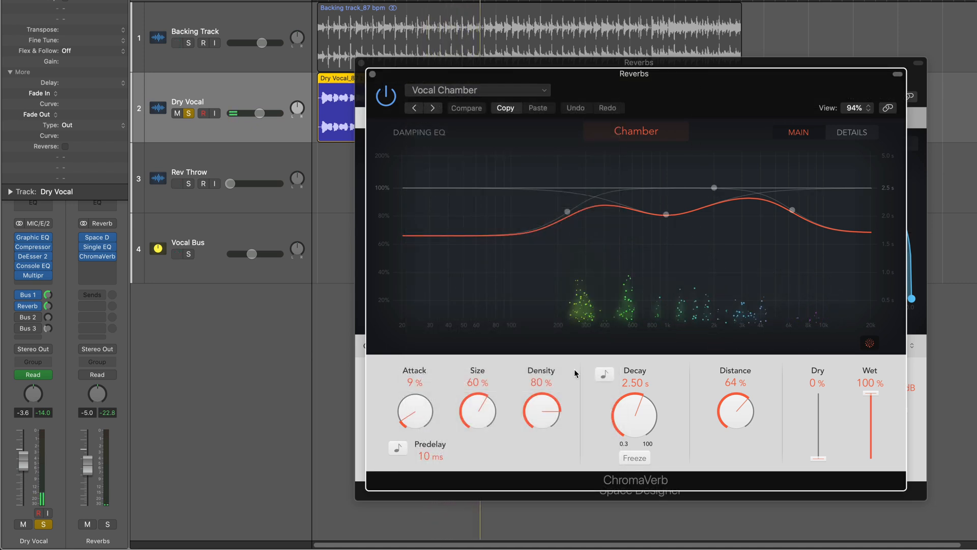
click(852, 132)
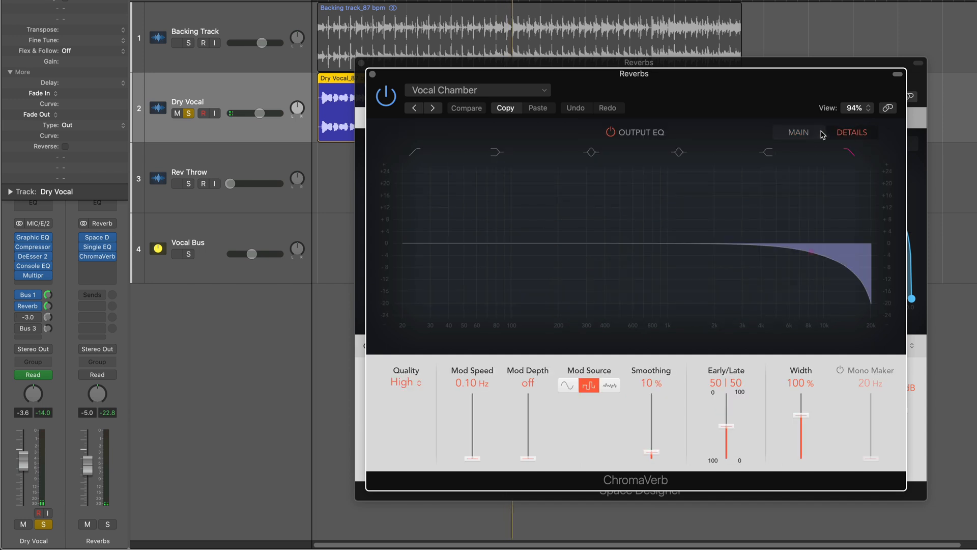
click(803, 132)
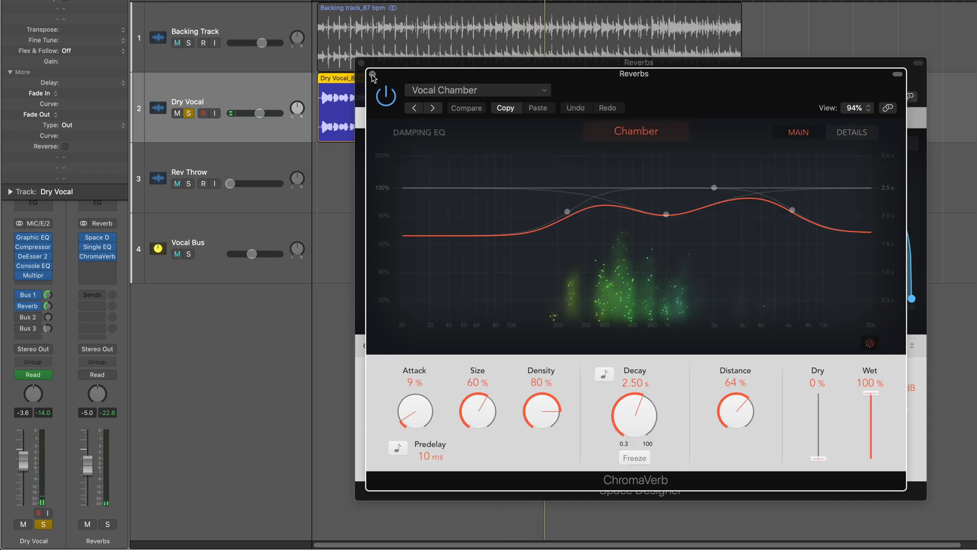
click(373, 74)
click(361, 65)
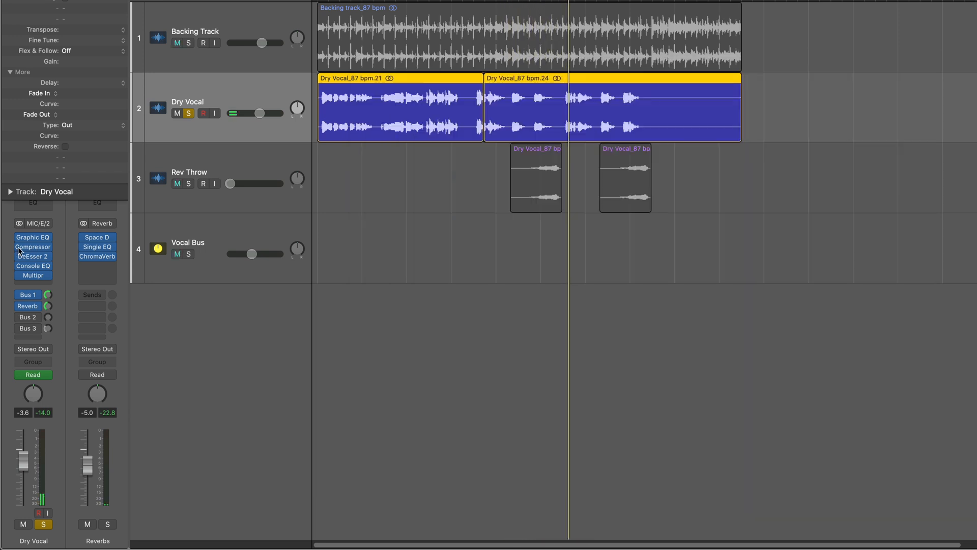
Enable the Doubling channel's Reverb send and audition the doubled vocal feeding the reverb.
click(30, 295)
click(102, 272)
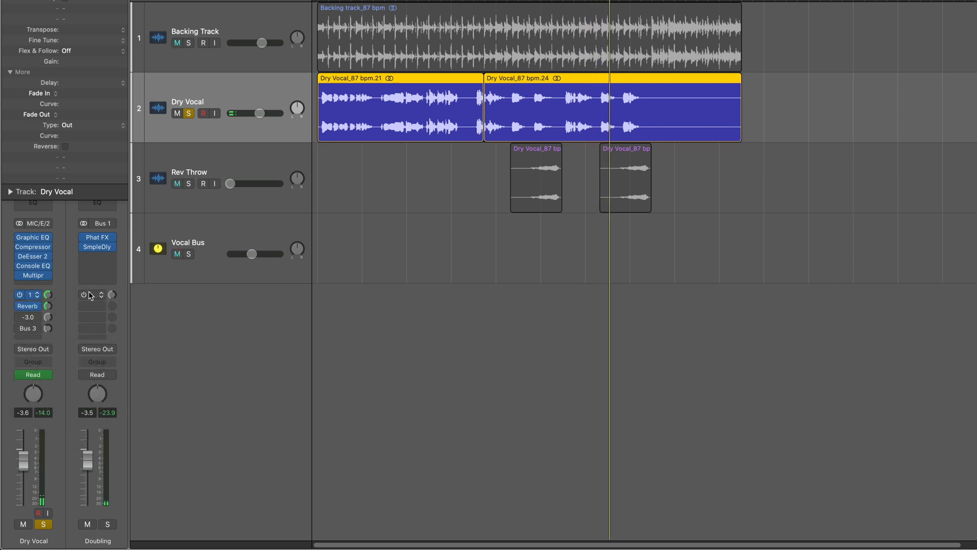
click(84, 296)
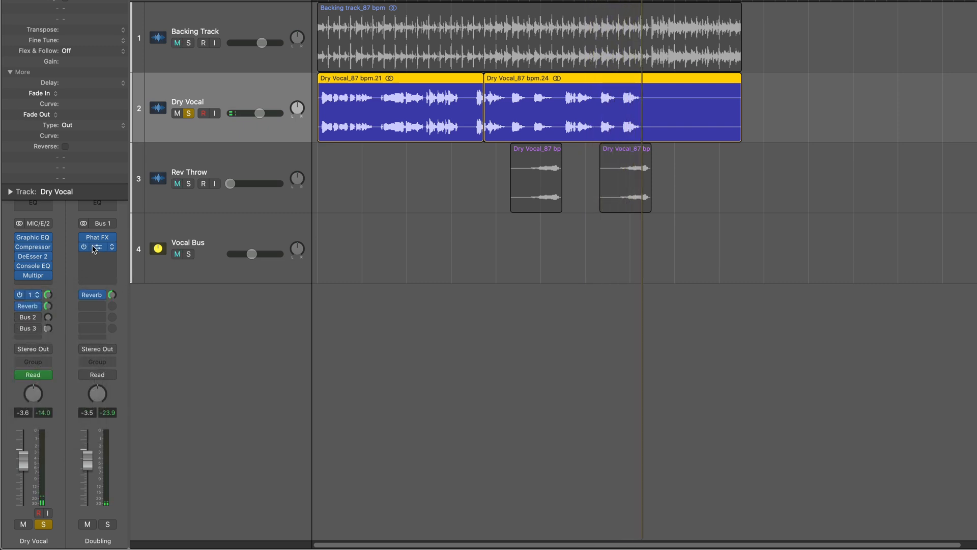
key(space)
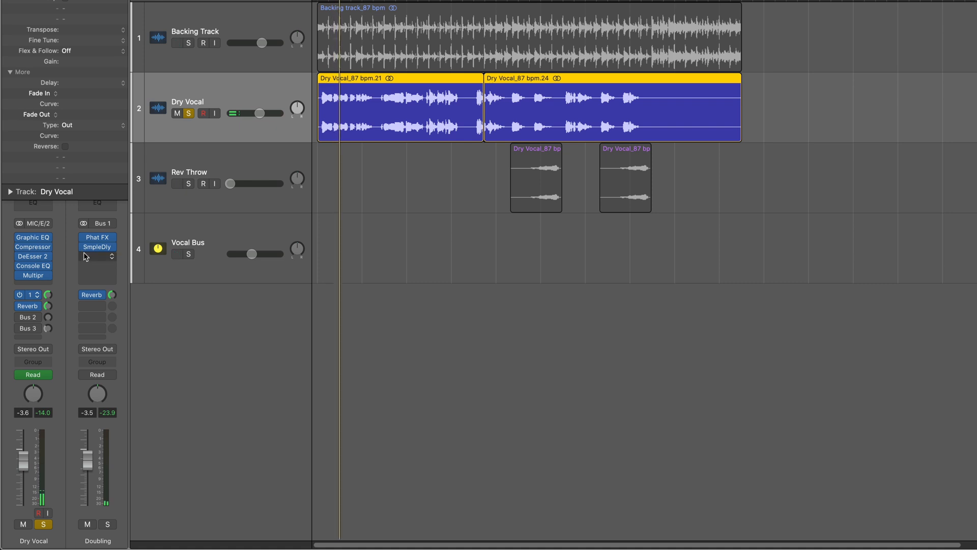
Show the Delay channel fed by Bus 2, examine its Stereo Delay settings, and close the plug-in.
click(29, 317)
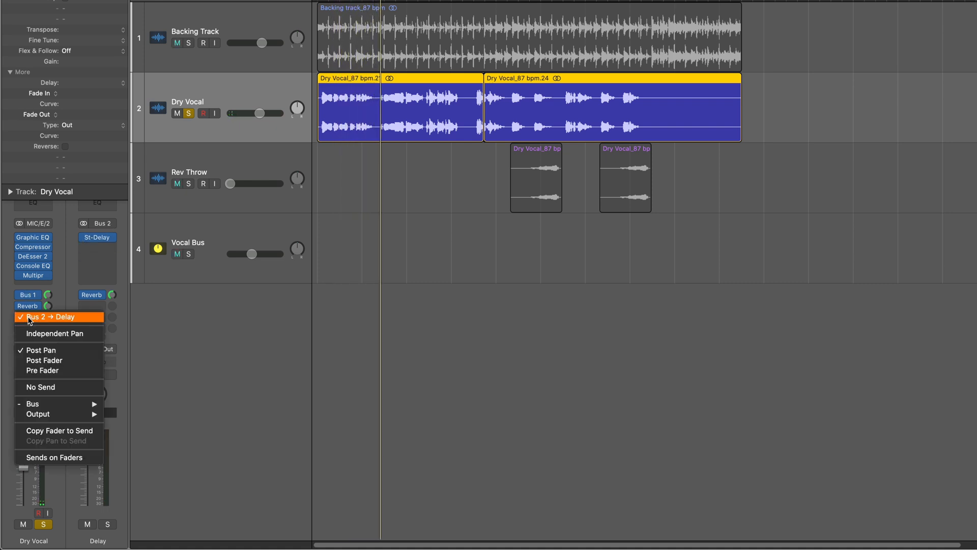
click(31, 318)
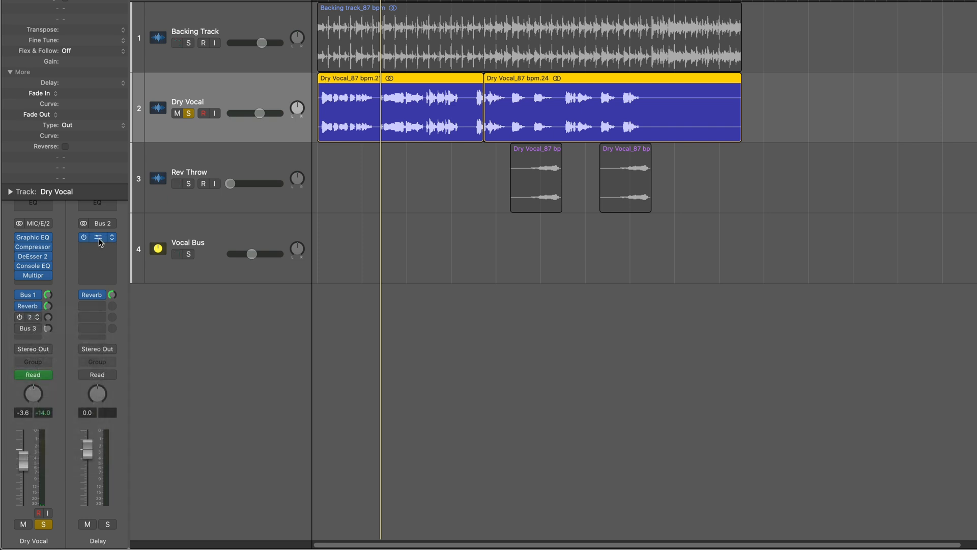
click(101, 239)
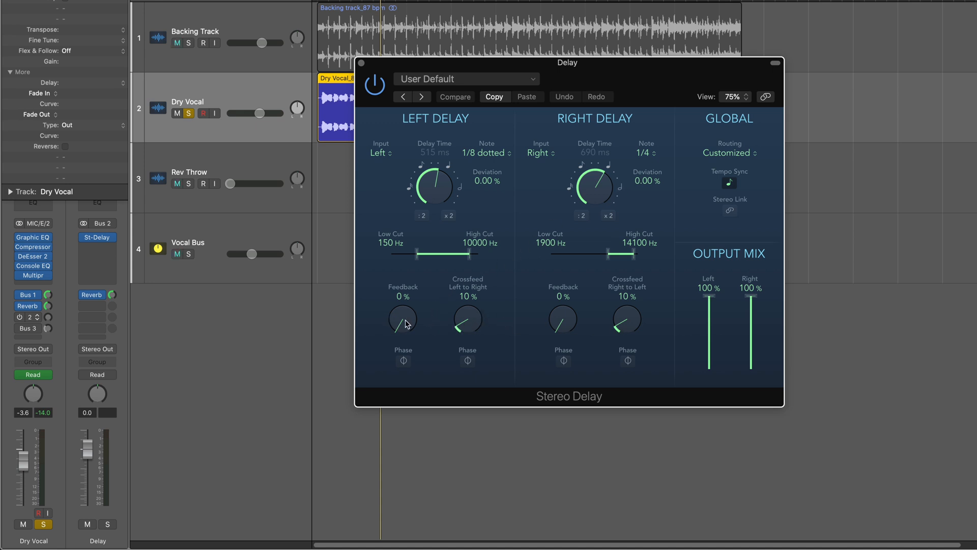
click(361, 63)
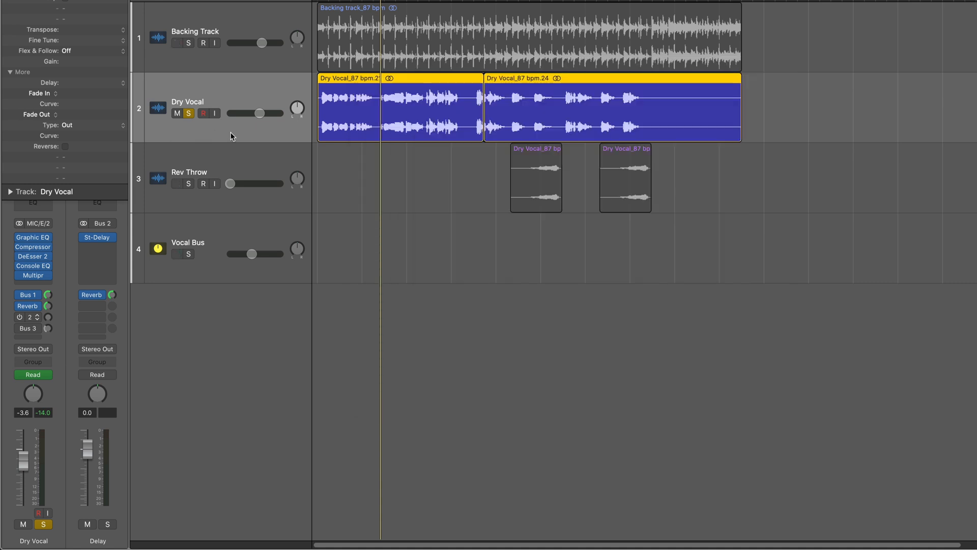
With track automation displayed, enable the Dry Vocal's Bus 2 send, audition the automated delay throws, and hide automation.
key(a)
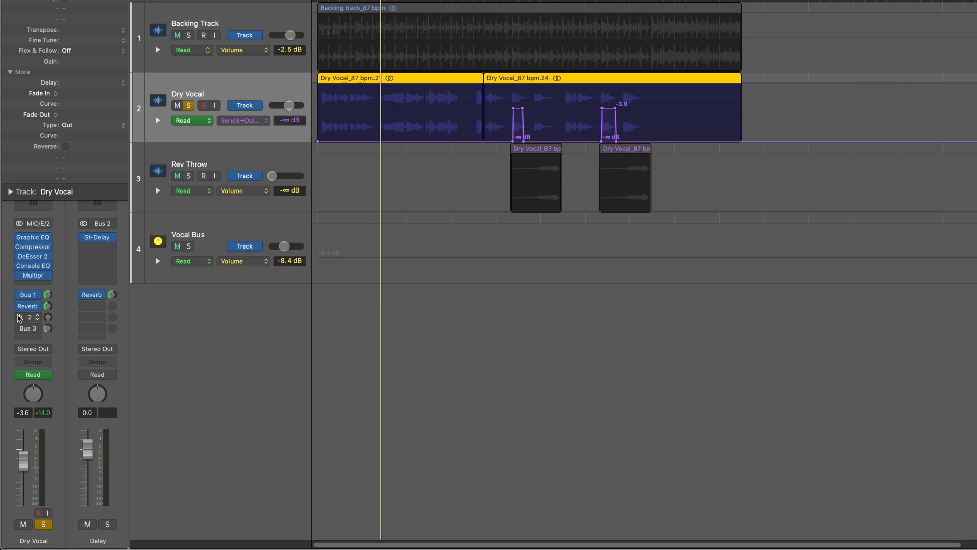
key(space)
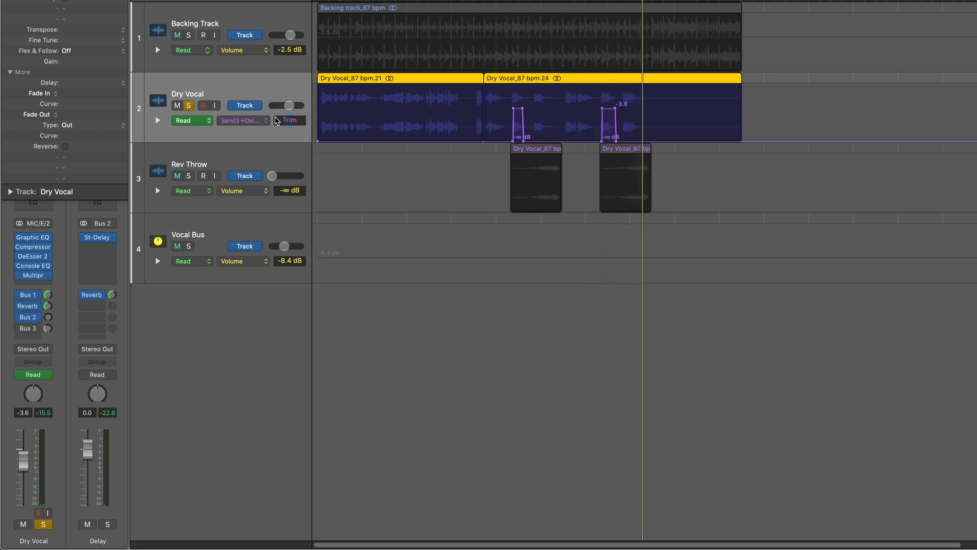
key(a)
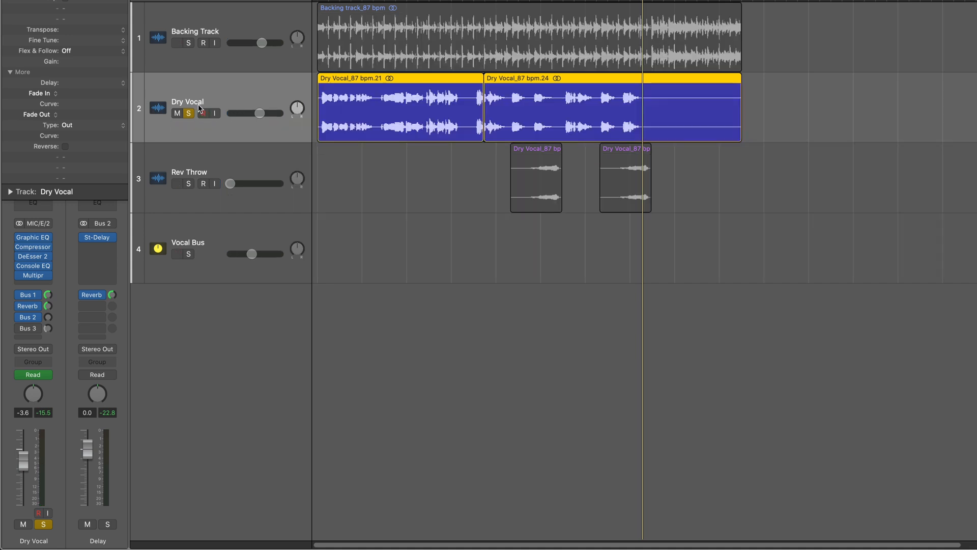
Enable the Dry Vocal's Bus 3 send to the Amp channel and audition it with Amp Designer open.
click(30, 331)
click(203, 321)
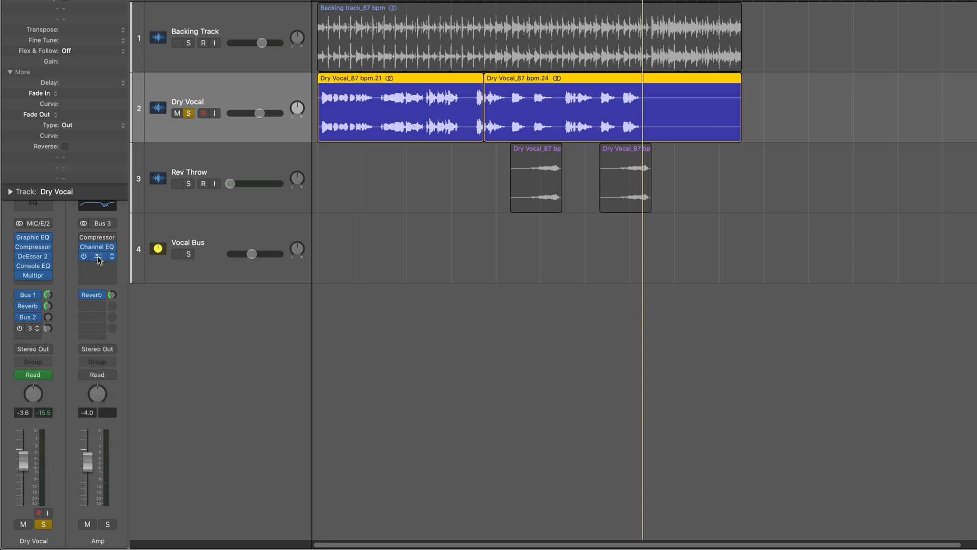
click(99, 258)
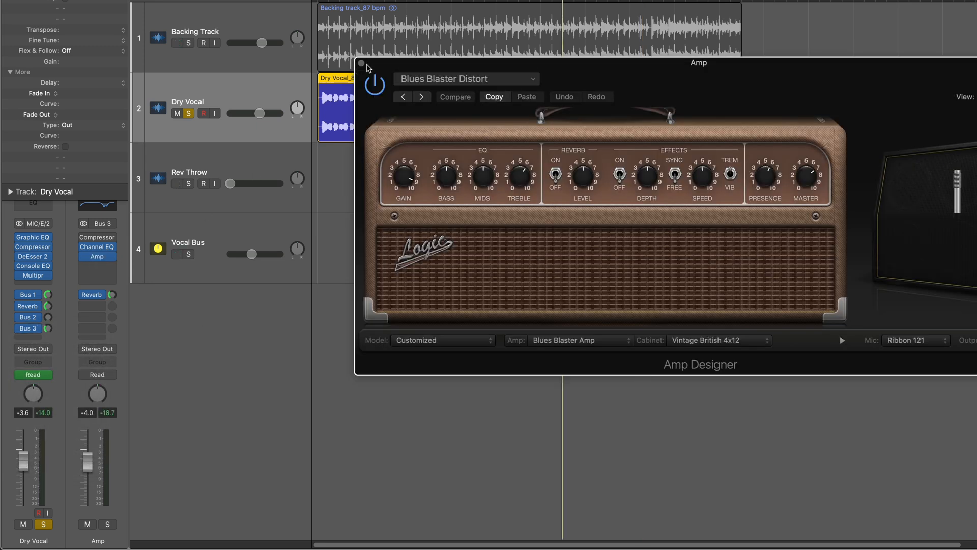
Examine the Amp channel's Channel EQ curve, close the EQ, and resume playback to audition the amp effect.
click(100, 249)
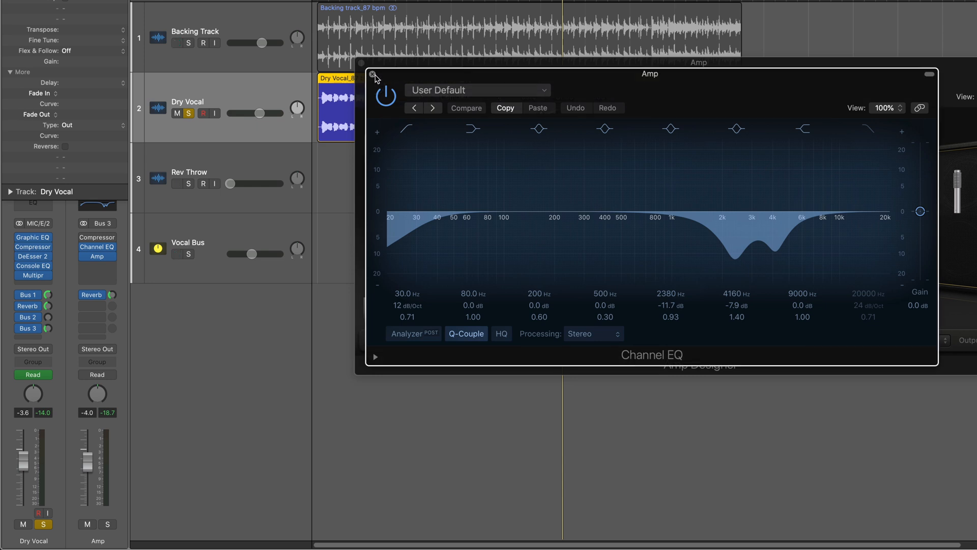
click(372, 75)
key(space)
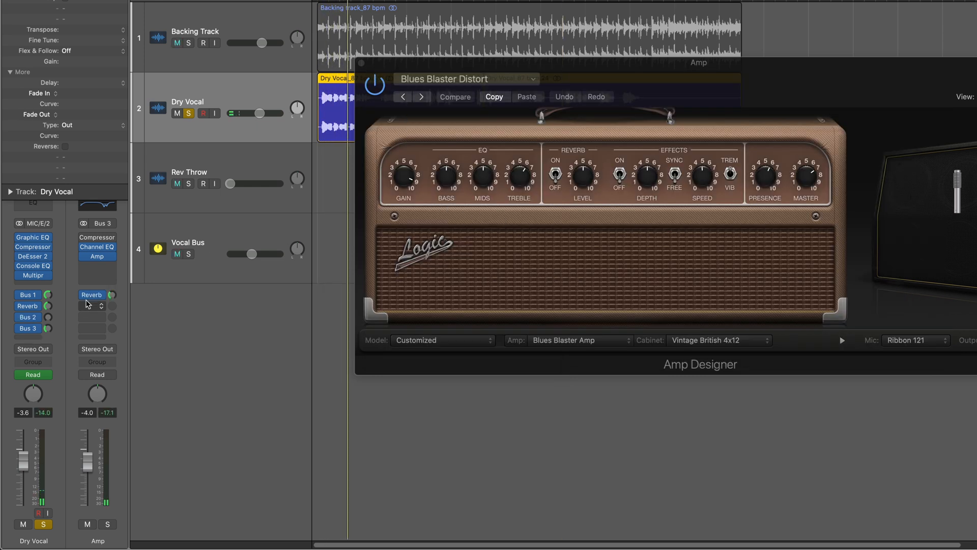
Audition the Amp channel soloed with its Channel EQ and Amp bypassed and re-enabled, re-solo the Dry Vocal, and close Amp Designer.
click(109, 525)
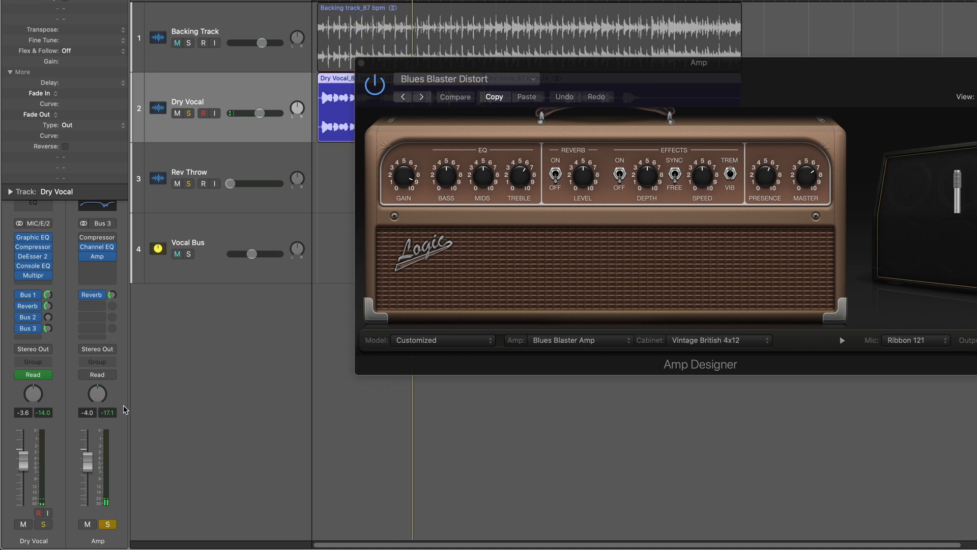
click(84, 247)
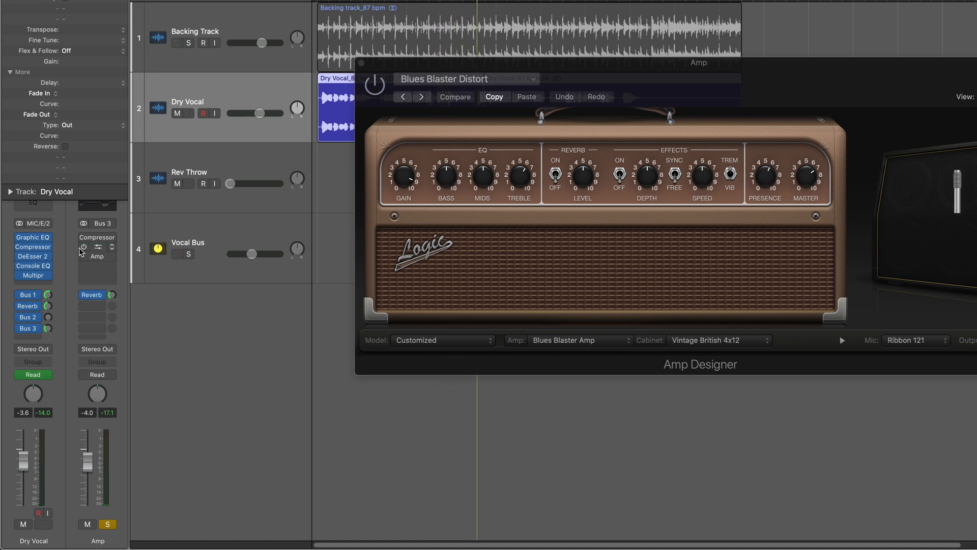
drag(83, 248, 83, 257)
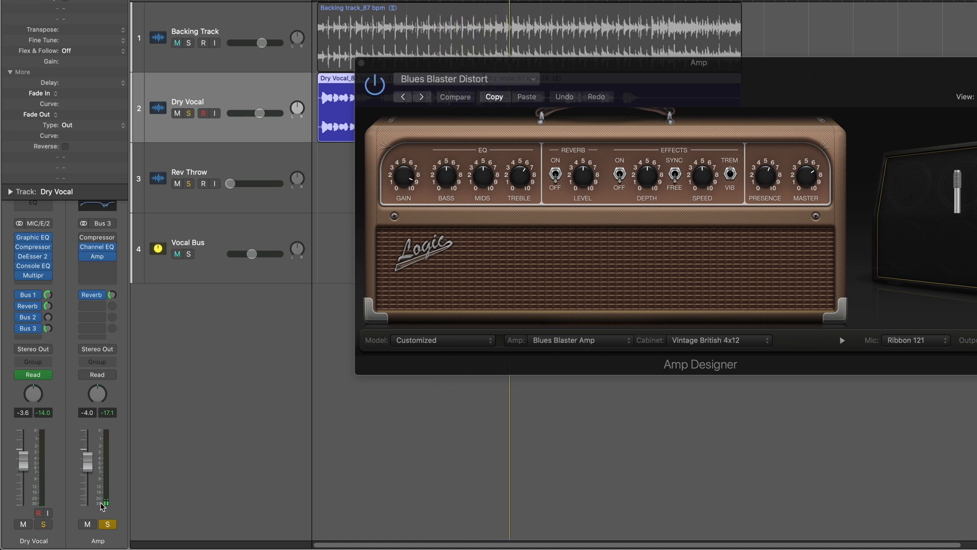
click(43, 524)
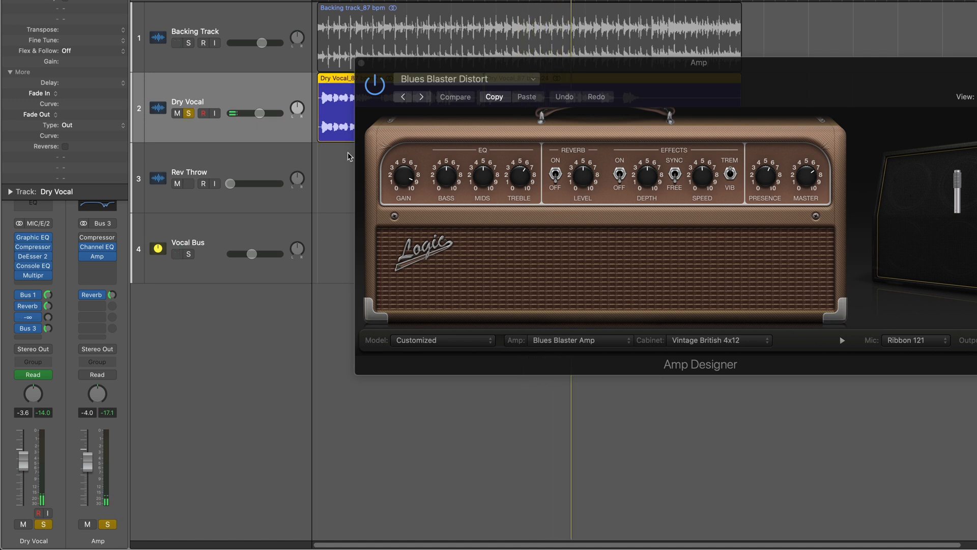
click(361, 64)
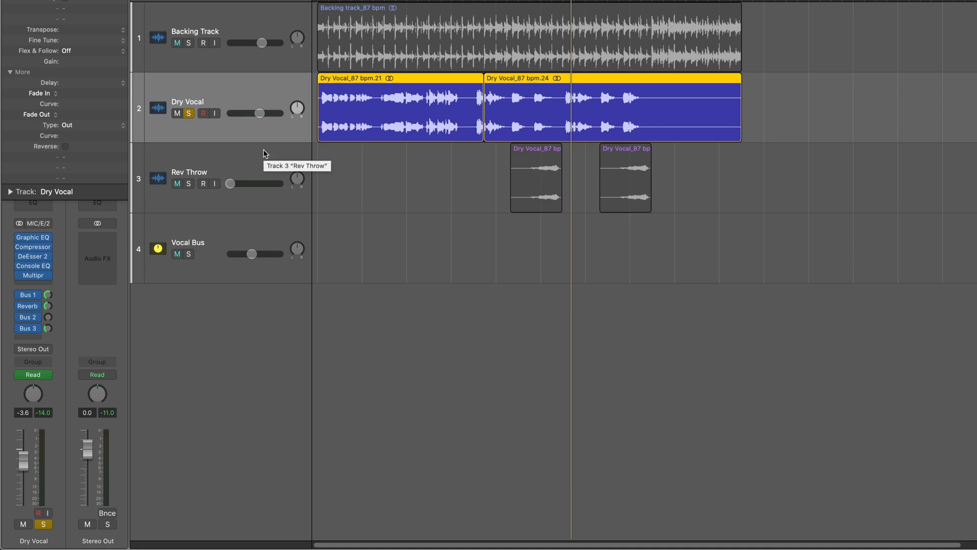
Demonstrate a reverse throw by stretching and reversing a copy of the last Dry Vocal phrase on the Vocal Bus track, and delete the copy.
click(238, 166)
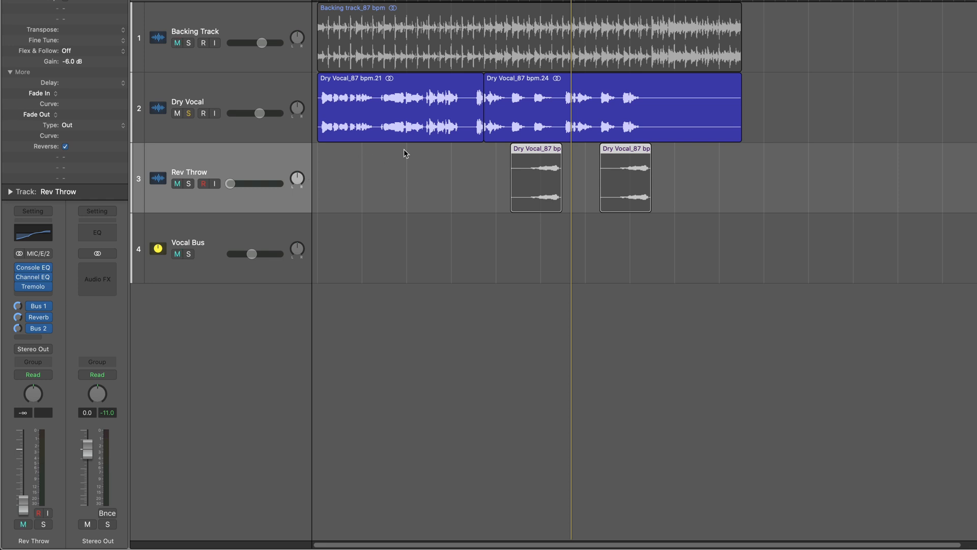
mouse_move(620, 97)
mouse_down()
mouse_move(655, 101)
mouse_move(629, 181)
mouse_move(629, 240)
mouse_up()
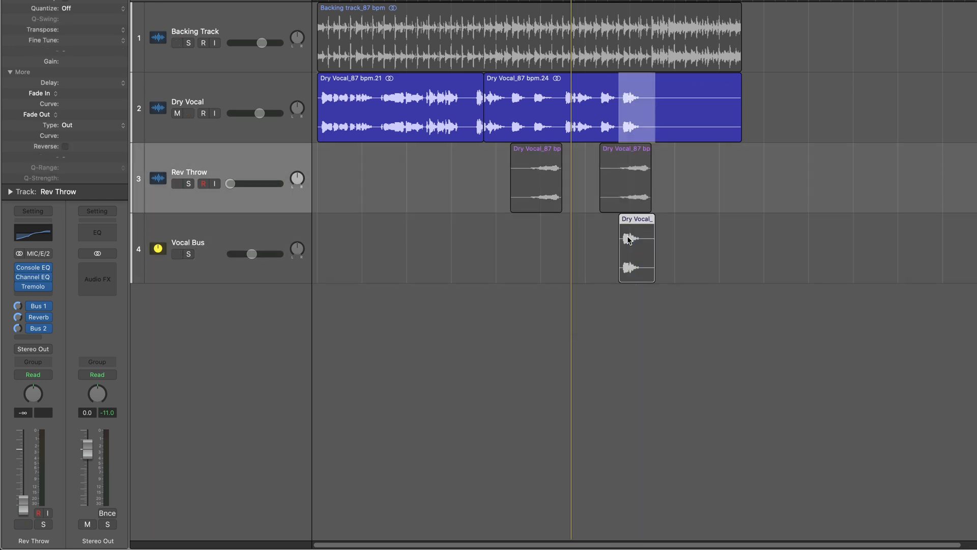
drag(652, 272, 719, 281)
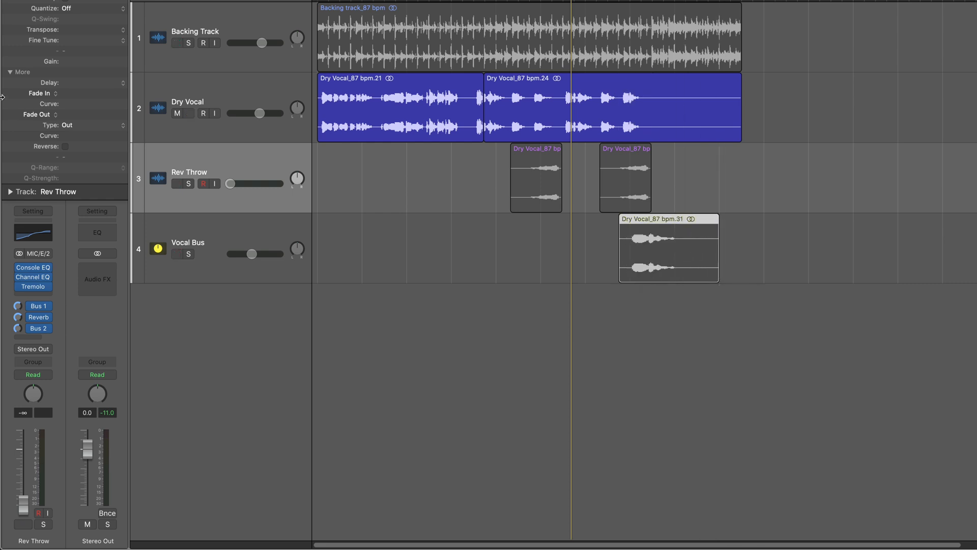
click(66, 147)
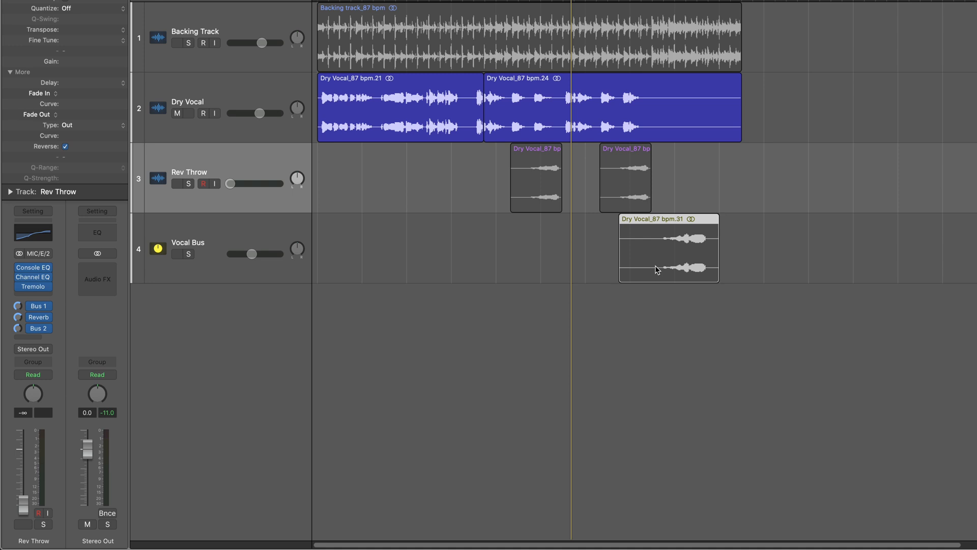
key(Delete)
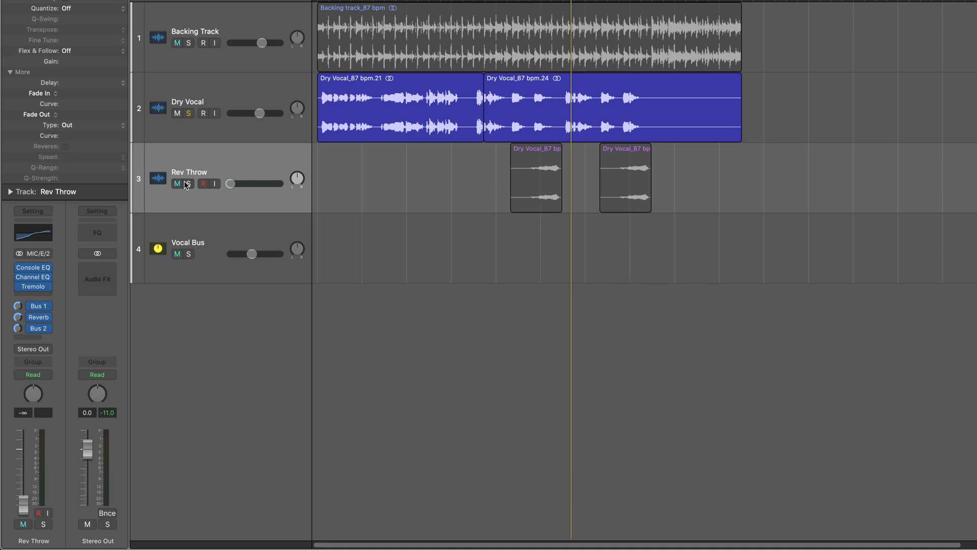
Audition both reversed Rev Throw regions soloed with the Dry Vocal muted, and restore the two tracks' solo and mute states.
click(189, 183)
drag(488, 173, 679, 196)
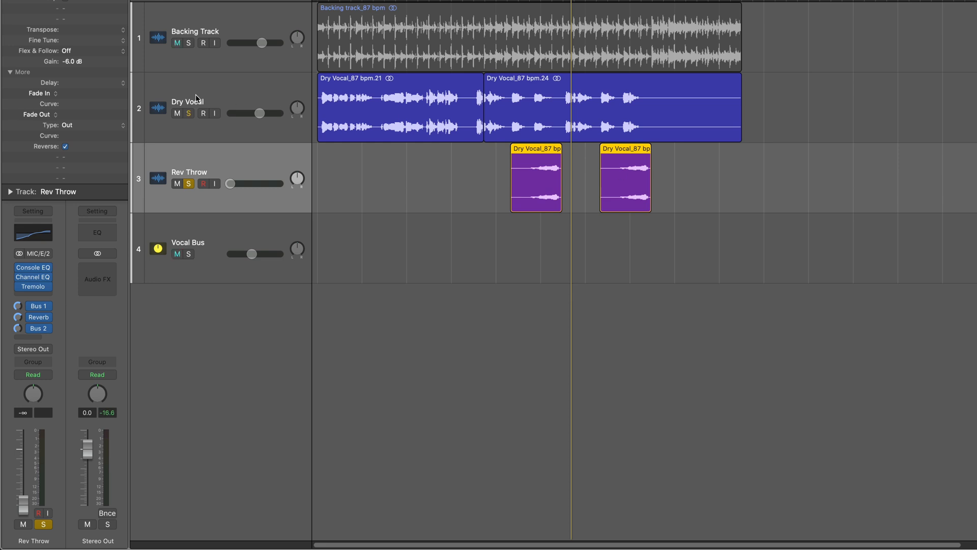
click(177, 114)
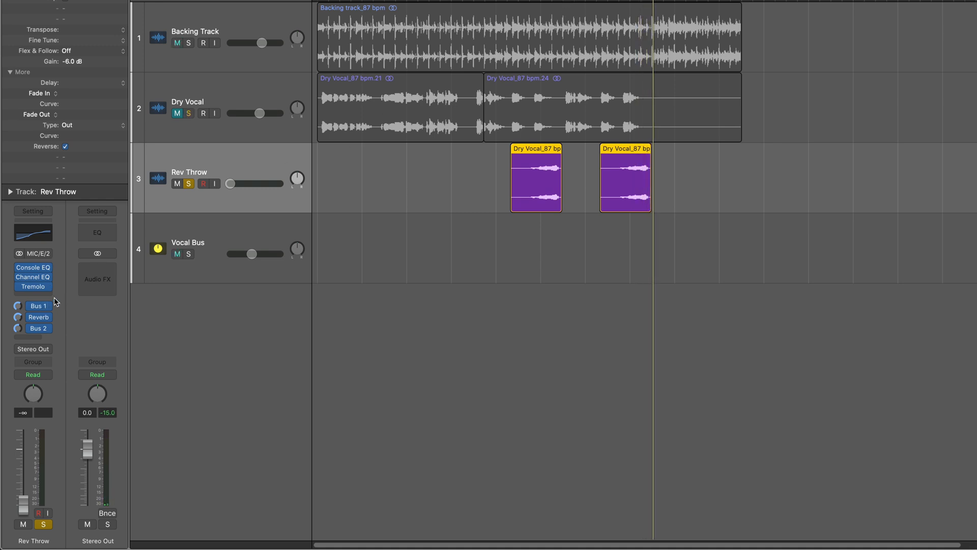
click(188, 184)
click(181, 118)
In the mixer, route the Dry Vocal, Rev Throw, Doubling, Reverbs, Delay and Amp outputs to Bus 4, and close the mixer.
key(x)
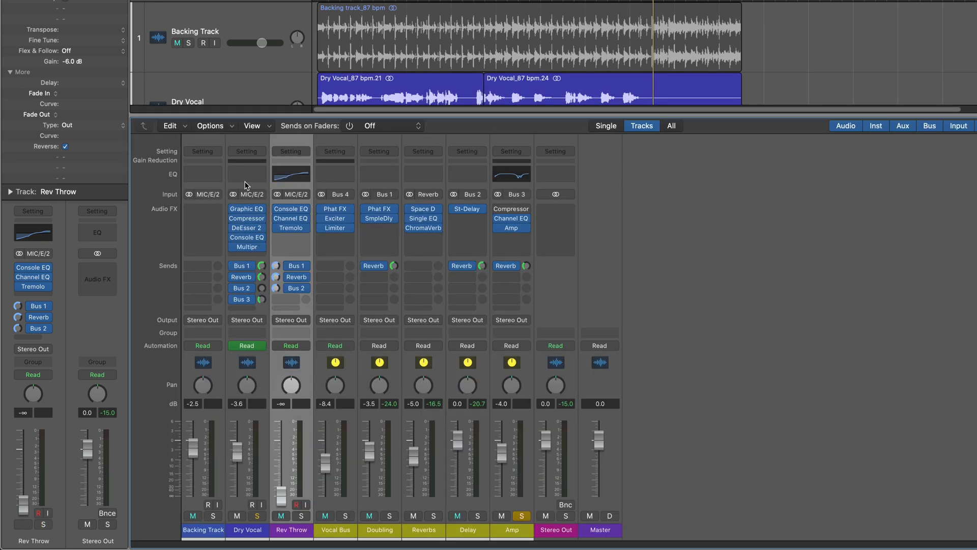
drag(253, 533, 509, 532)
click(520, 320)
mouse_move(530, 363)
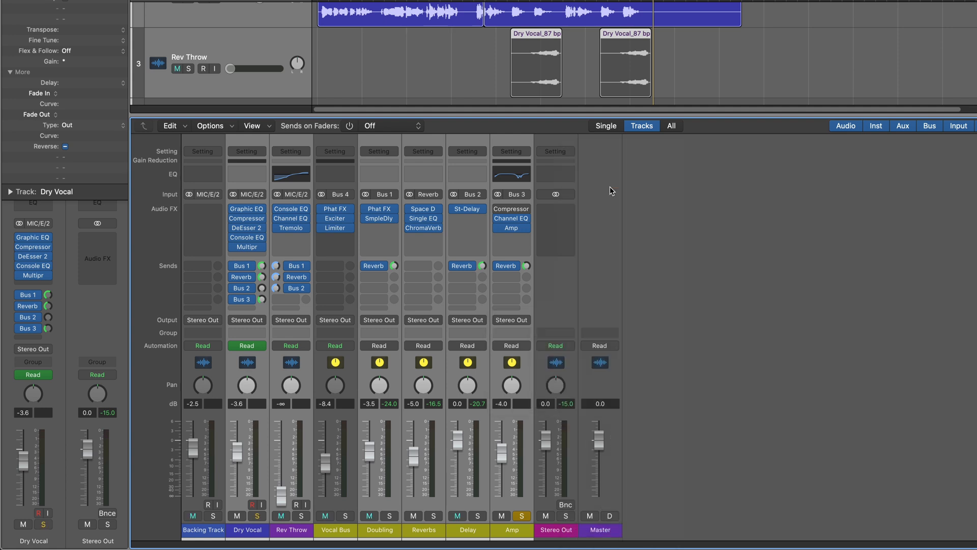
click(590, 179)
key(x)
click(279, 91)
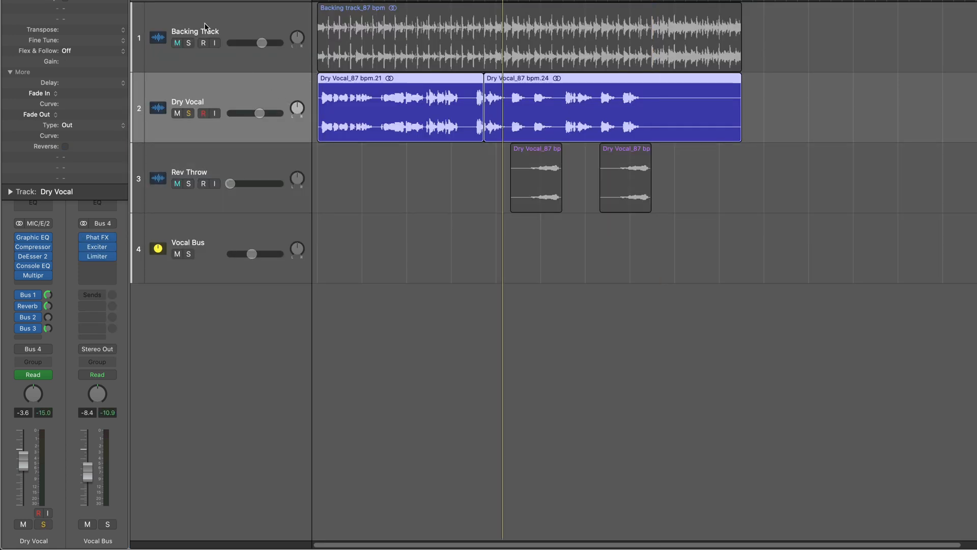
With the other solos cleared, play the project and compare the soloed Vocal Bus with the full mix.
key(super+a)
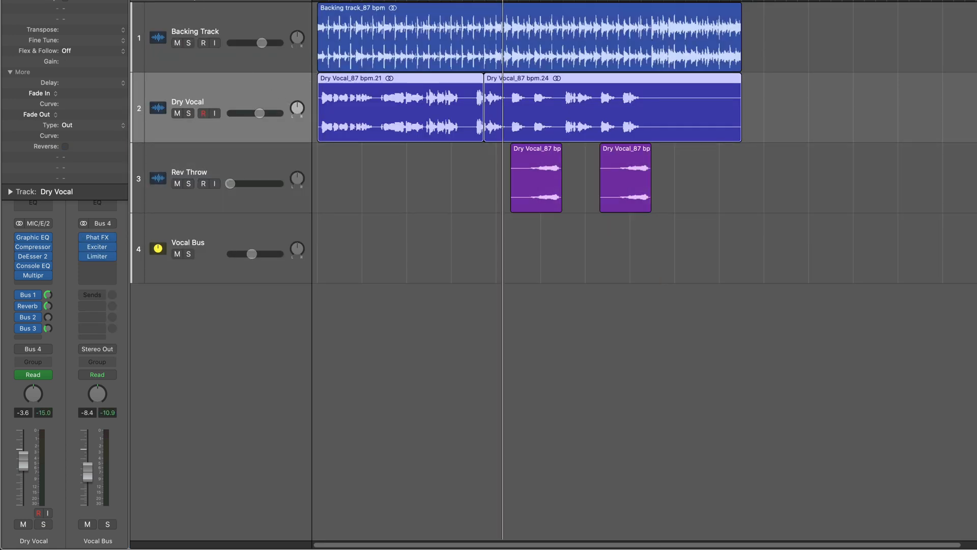
click(190, 254)
click(224, 221)
key(space)
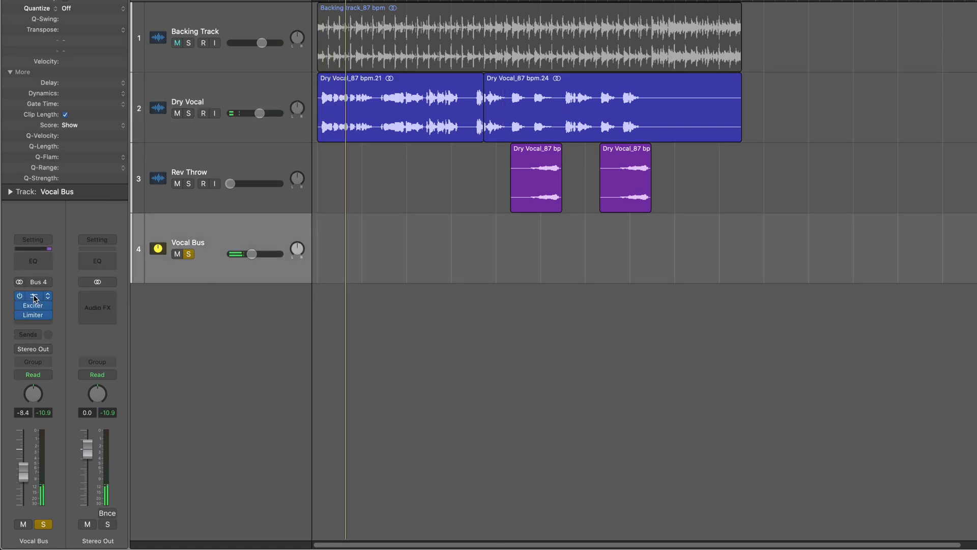
click(190, 254)
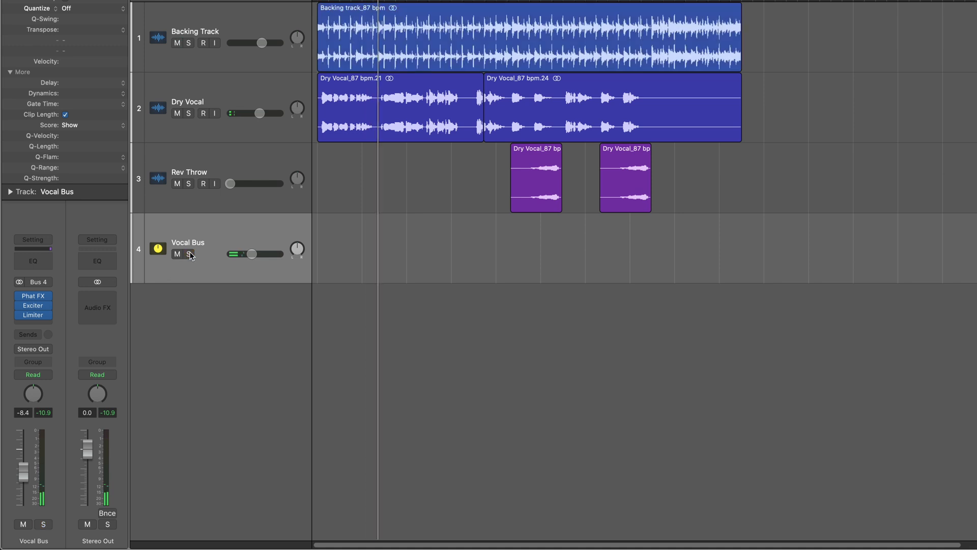
click(189, 254)
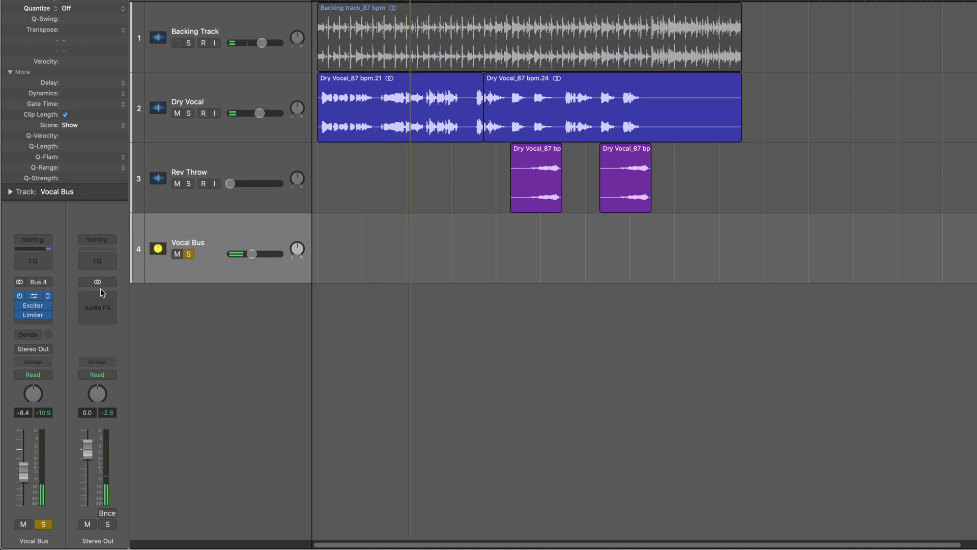
Open the Vocal Bus's Phat FX, compare its distortion bypassed and enabled, and close the plug-in.
click(34, 296)
click(376, 90)
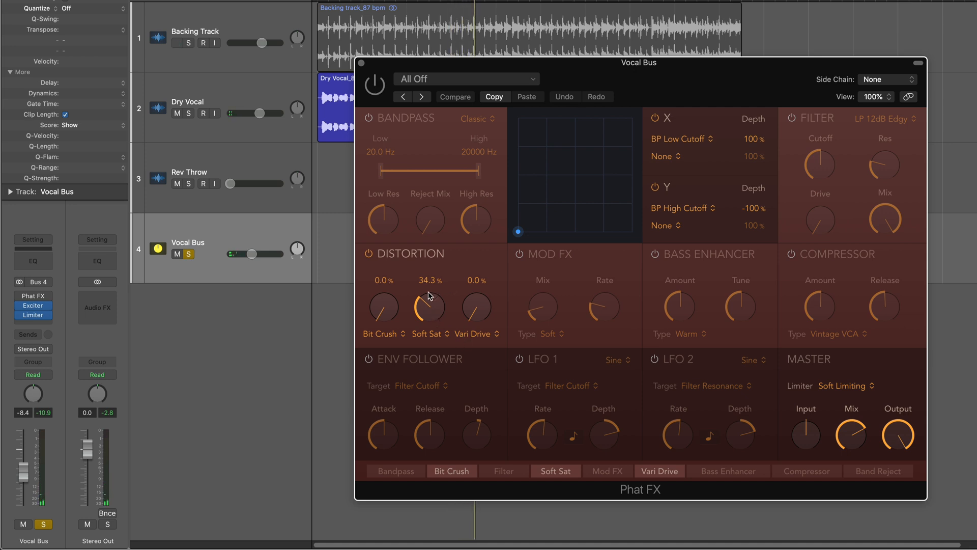
click(376, 87)
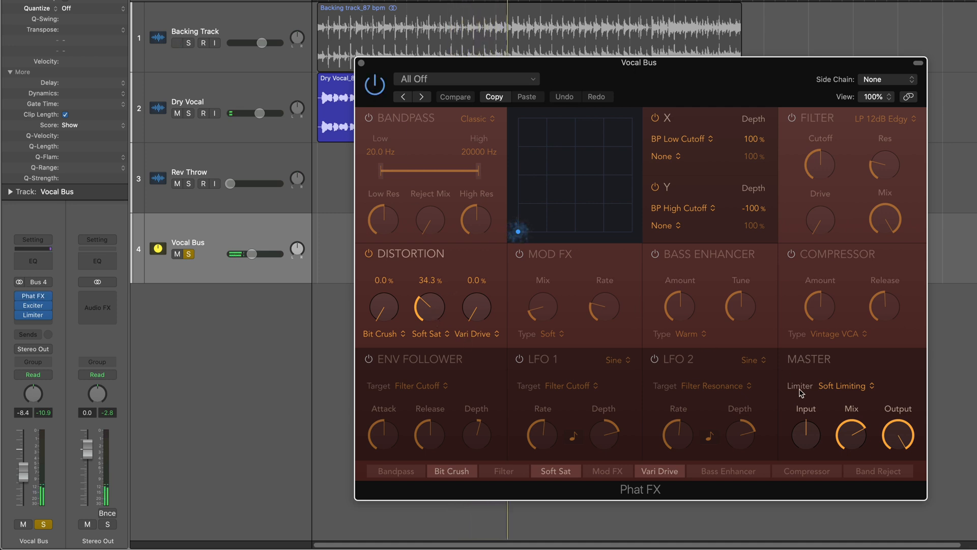
click(361, 63)
Open the Vocal Bus's Exciter, compare the sound with it bypassed and enabled, and close the plug-in.
click(33, 305)
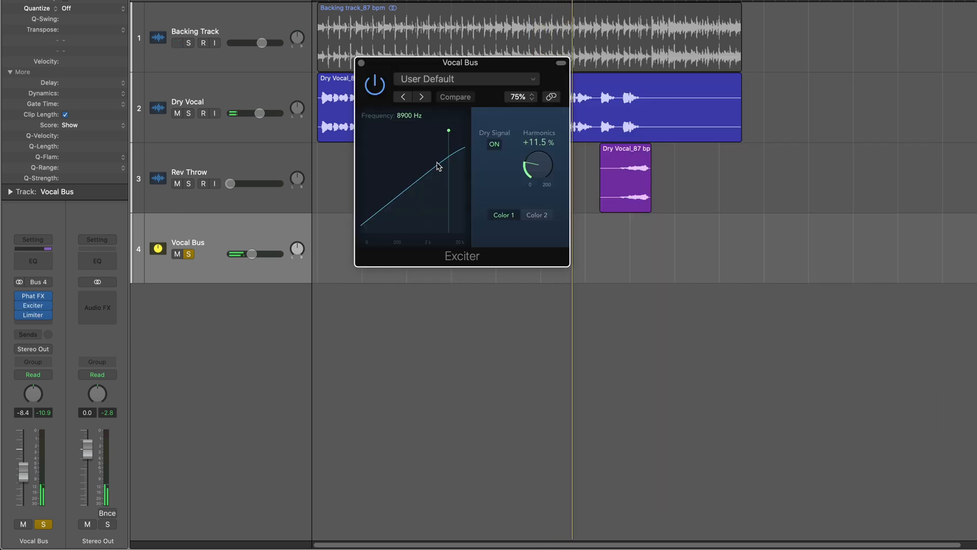
click(377, 85)
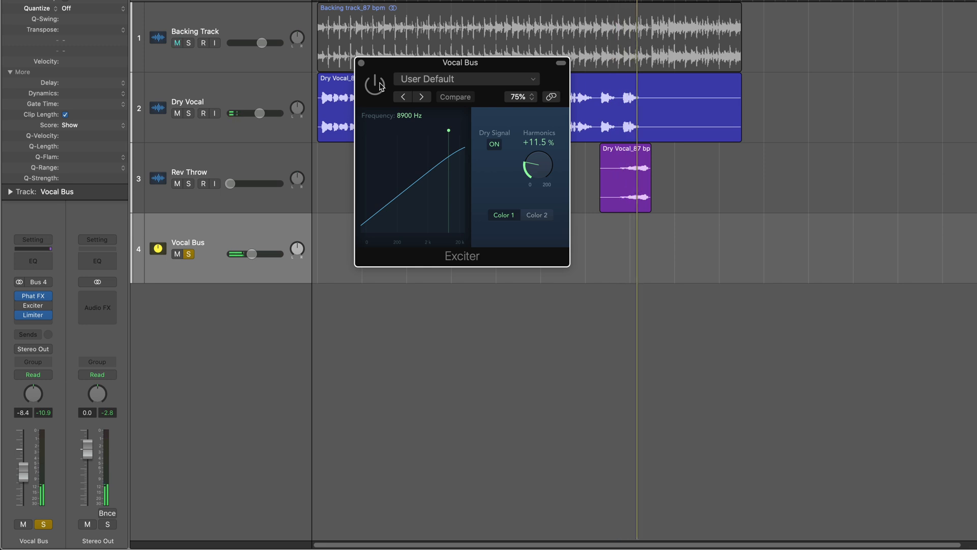
click(377, 85)
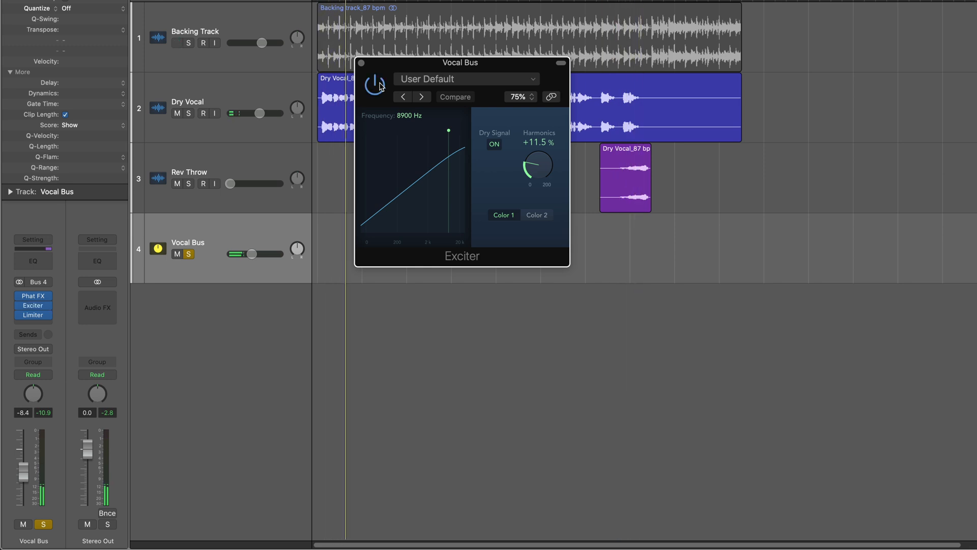
click(361, 63)
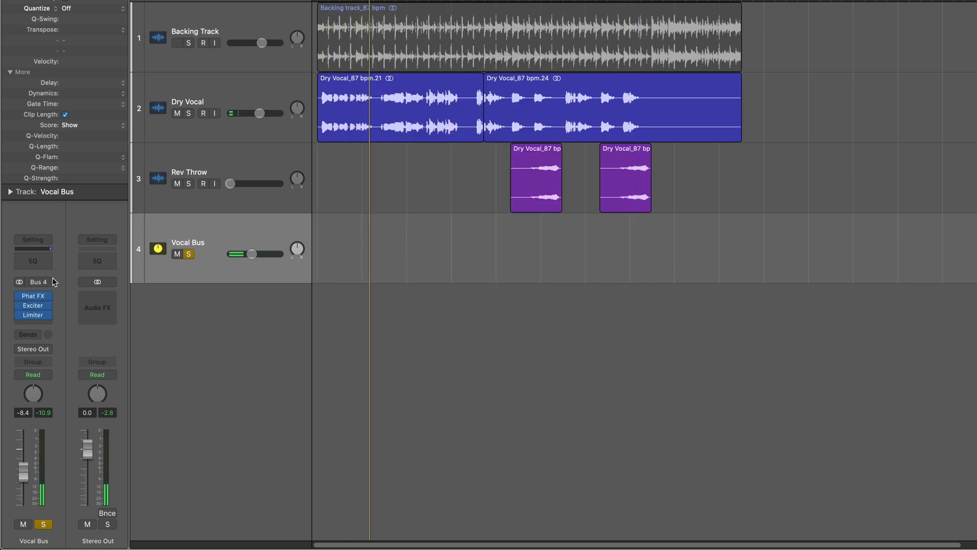
Compare the Vocal Bus's Limiter bypassed and enabled, close it, and unsolo the Vocal Bus to hear the full mix.
click(33, 315)
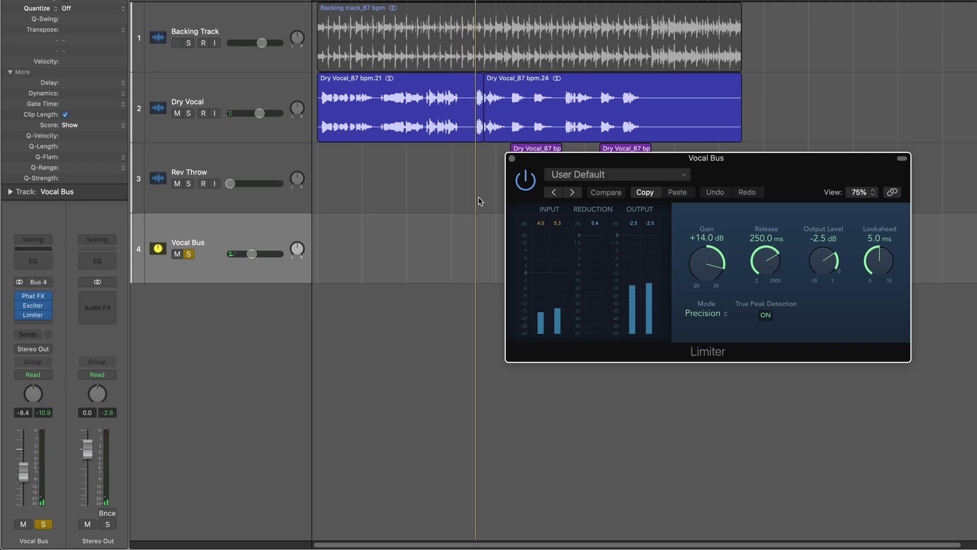
click(526, 180)
click(526, 181)
click(512, 158)
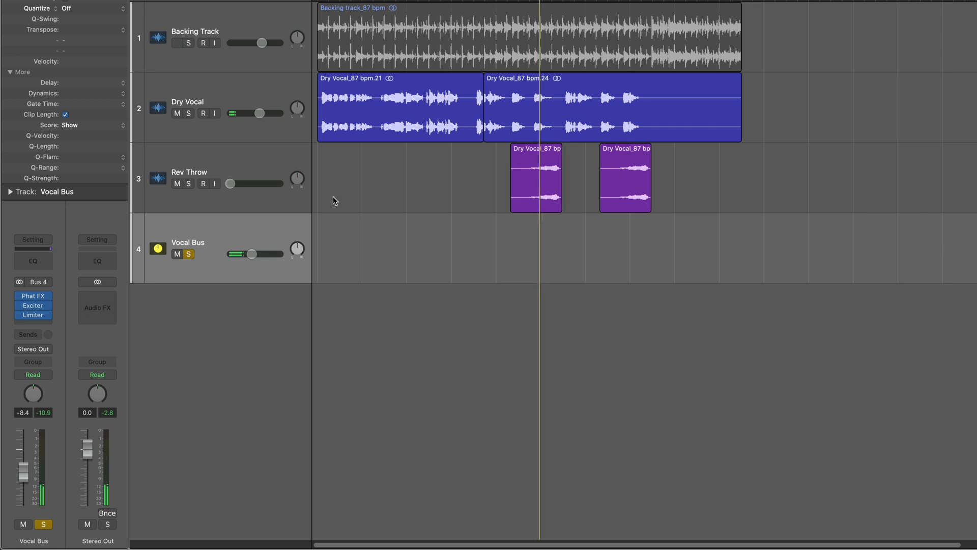
click(190, 256)
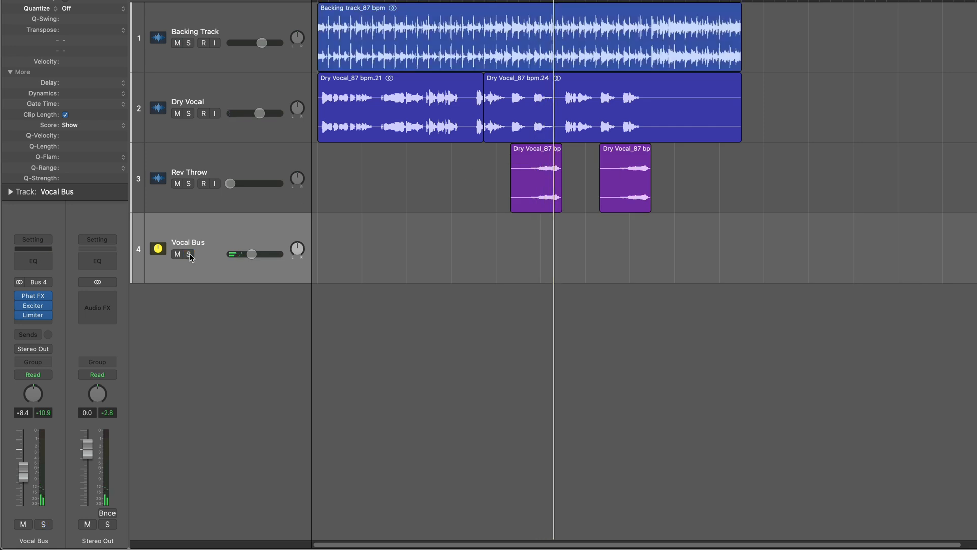